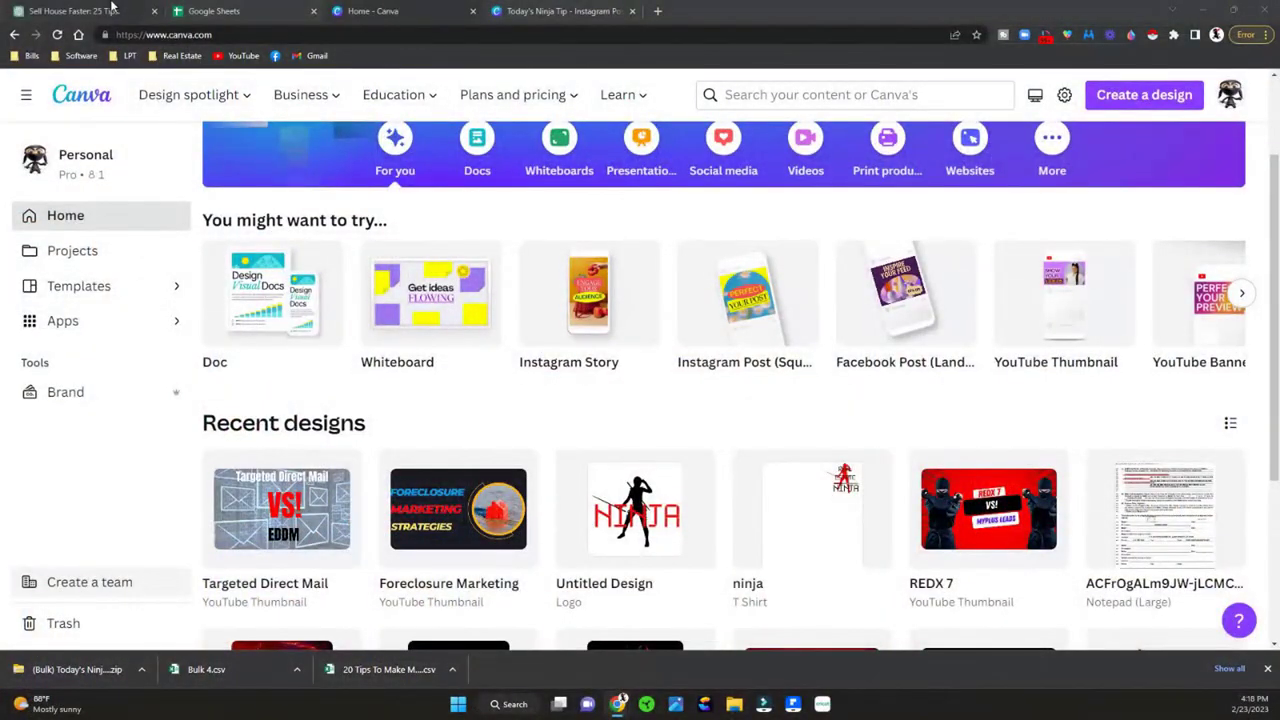
- Copy the 20 house-selling tips from the ChatGPT reply
{"action": "left_click", "coordinate": [110, 9]}
{"action": "scroll", "coordinate": [348, 304], "scroll_direction": "up", "scroll_amount": 4}
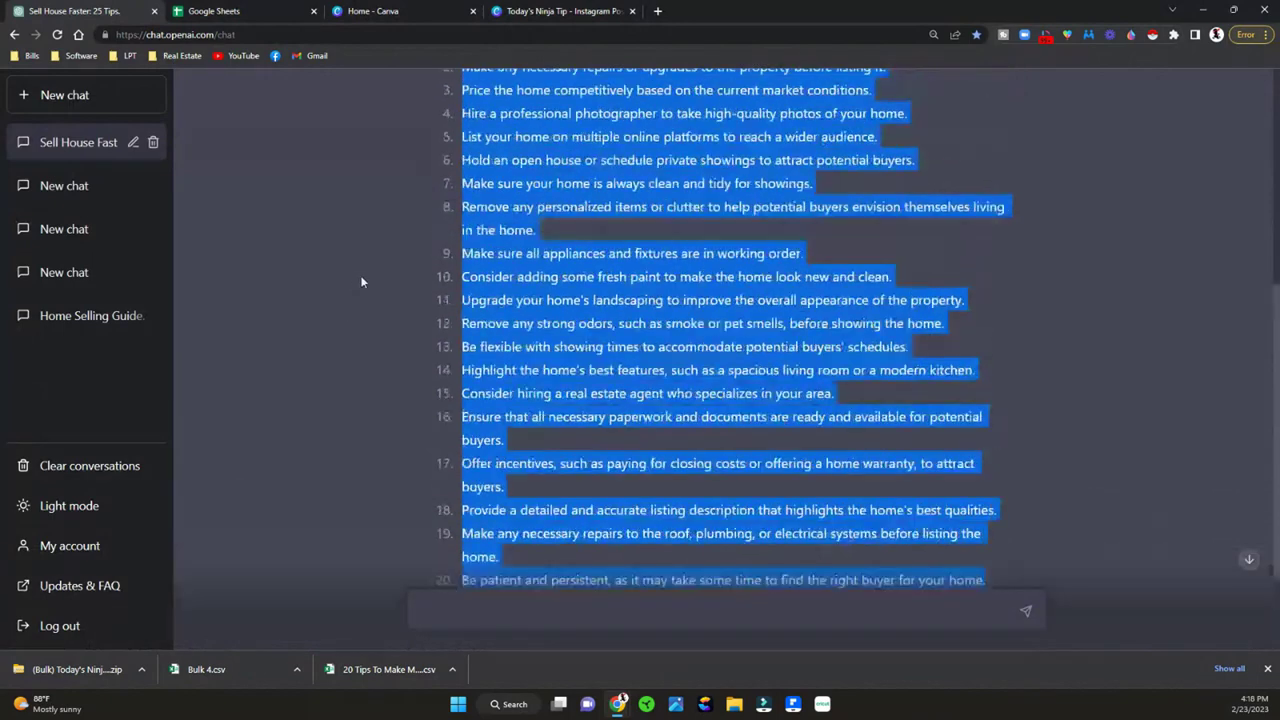
{"action": "scroll", "coordinate": [366, 275], "scroll_direction": "up", "scroll_amount": 2}
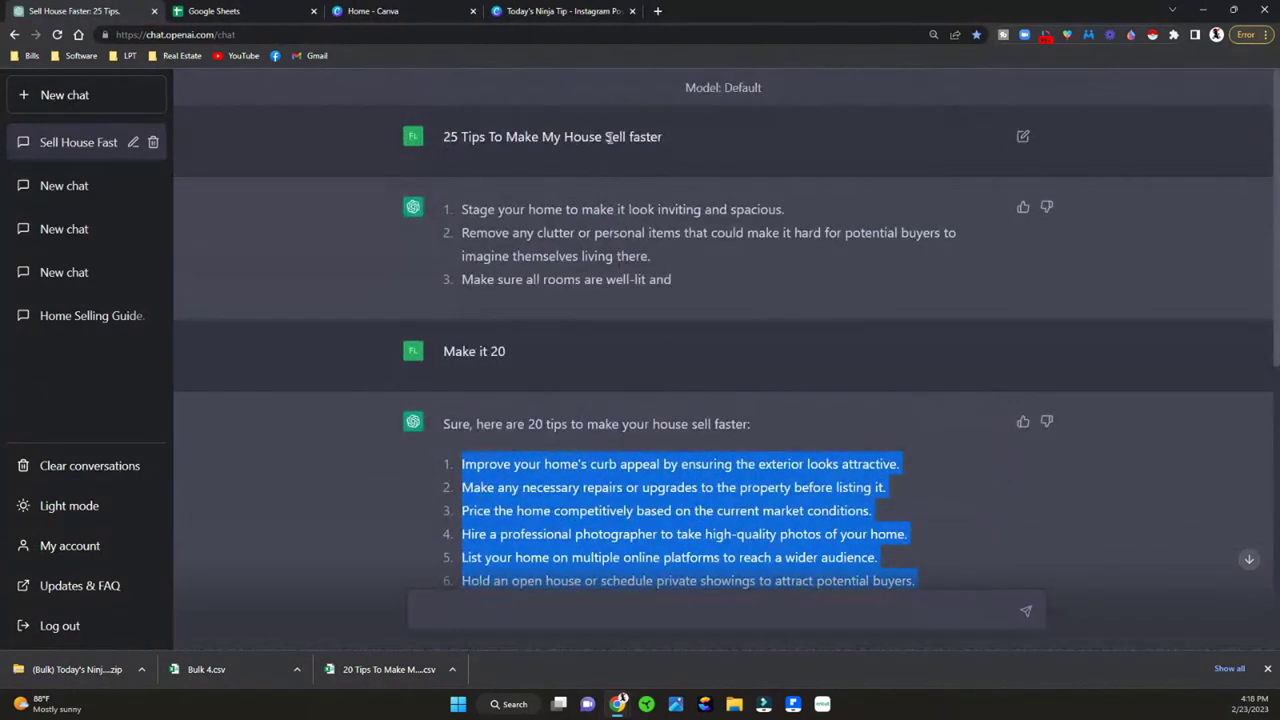
{"action": "scroll", "coordinate": [314, 409], "scroll_direction": "down", "scroll_amount": 3}
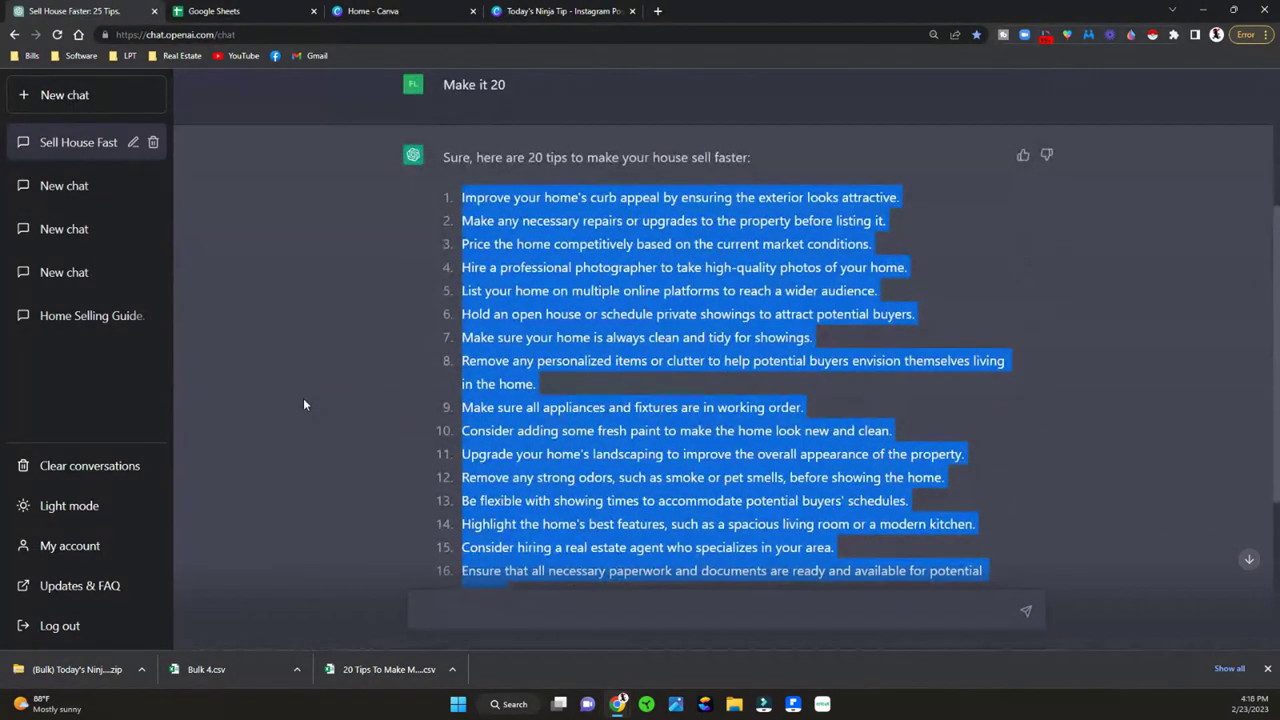
{"action": "scroll", "coordinate": [311, 397], "scroll_direction": "down", "scroll_amount": 1}
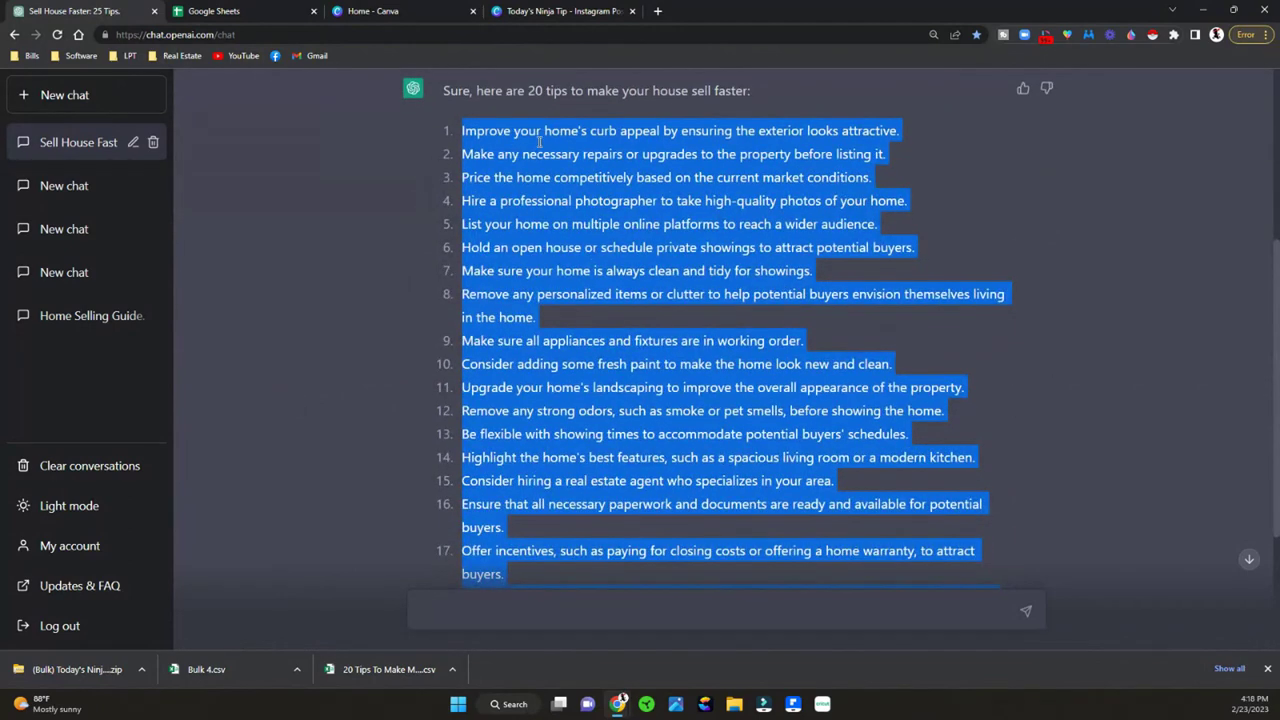
{"action": "right_click", "coordinate": [594, 253]}
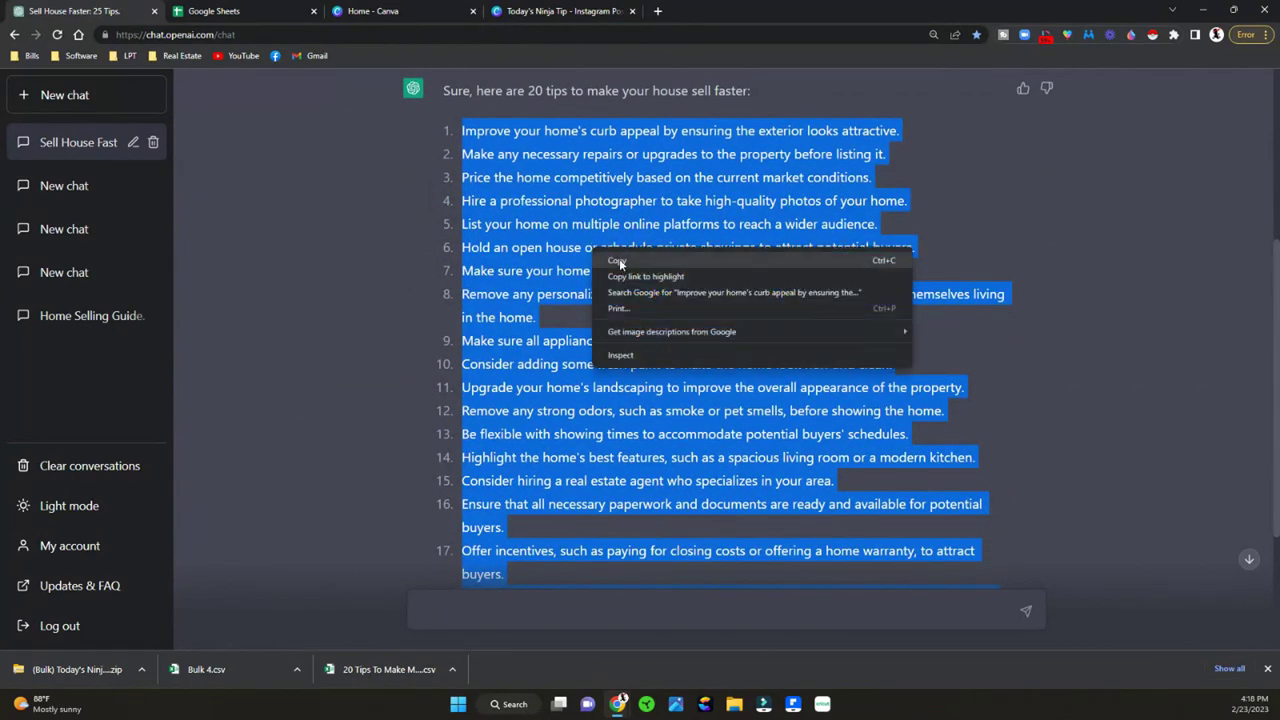
{"action": "left_click", "coordinate": [619, 263]}
{"action": "left_click", "coordinate": [340, 257]}
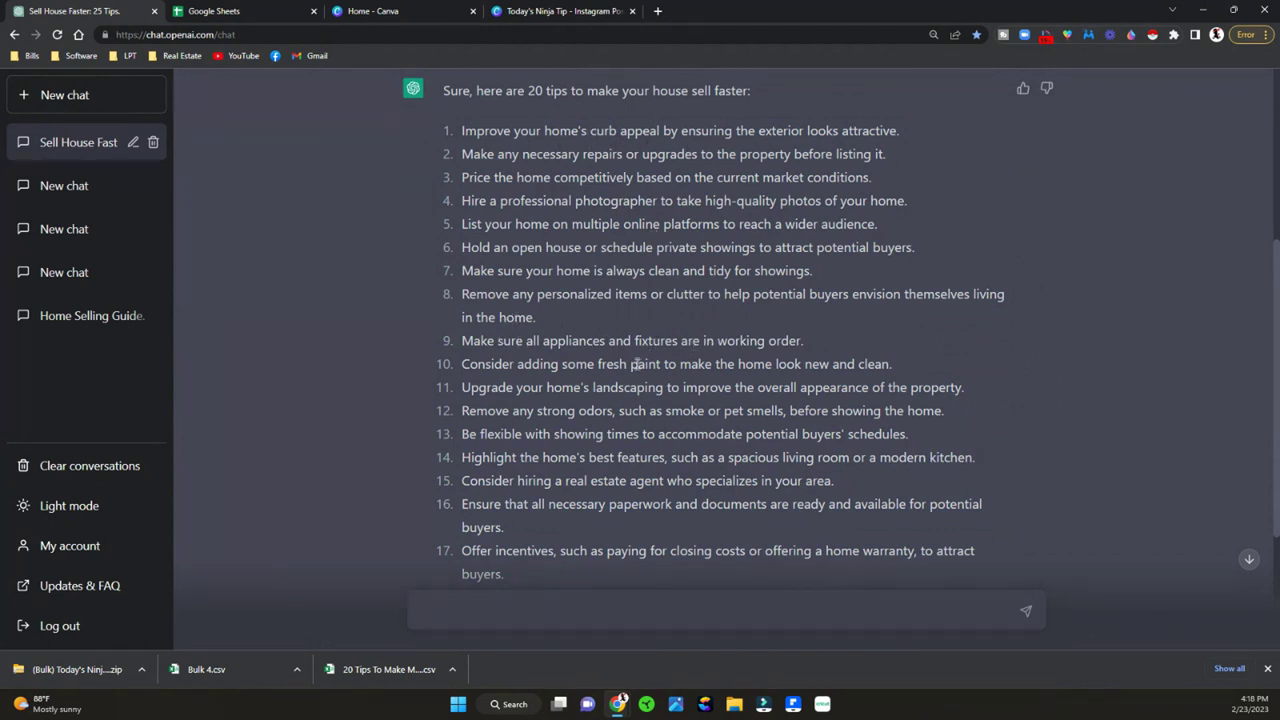
- Paste the copied tips into cell A1 of a new blank Google spreadsheet
{"action": "left_click", "coordinate": [240, 12]}
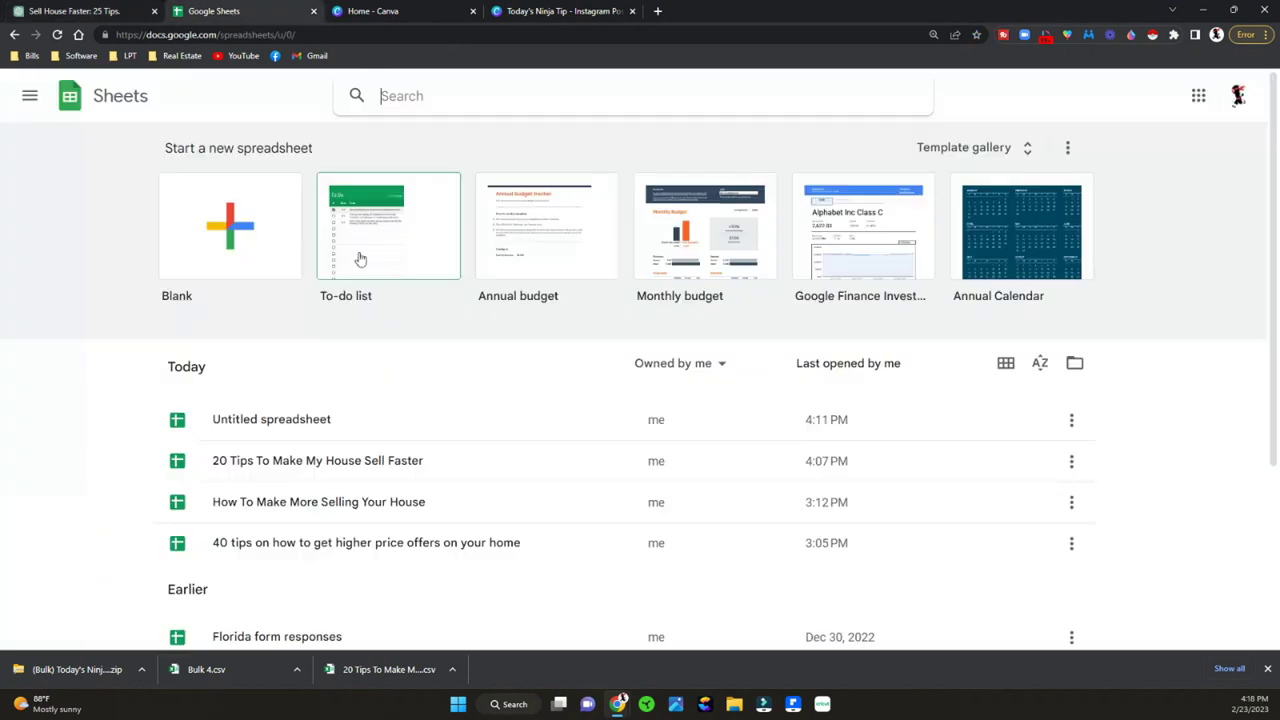
{"action": "left_click", "coordinate": [228, 224]}
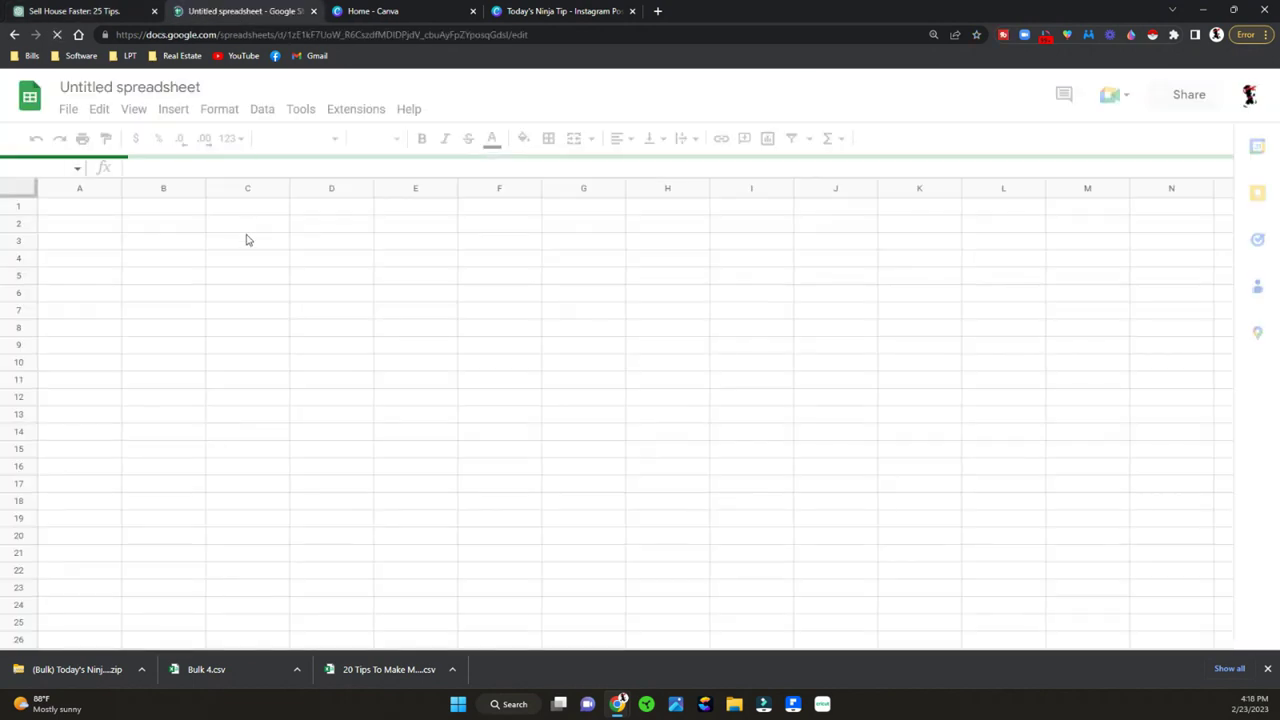
{"action": "right_click", "coordinate": [66, 208]}
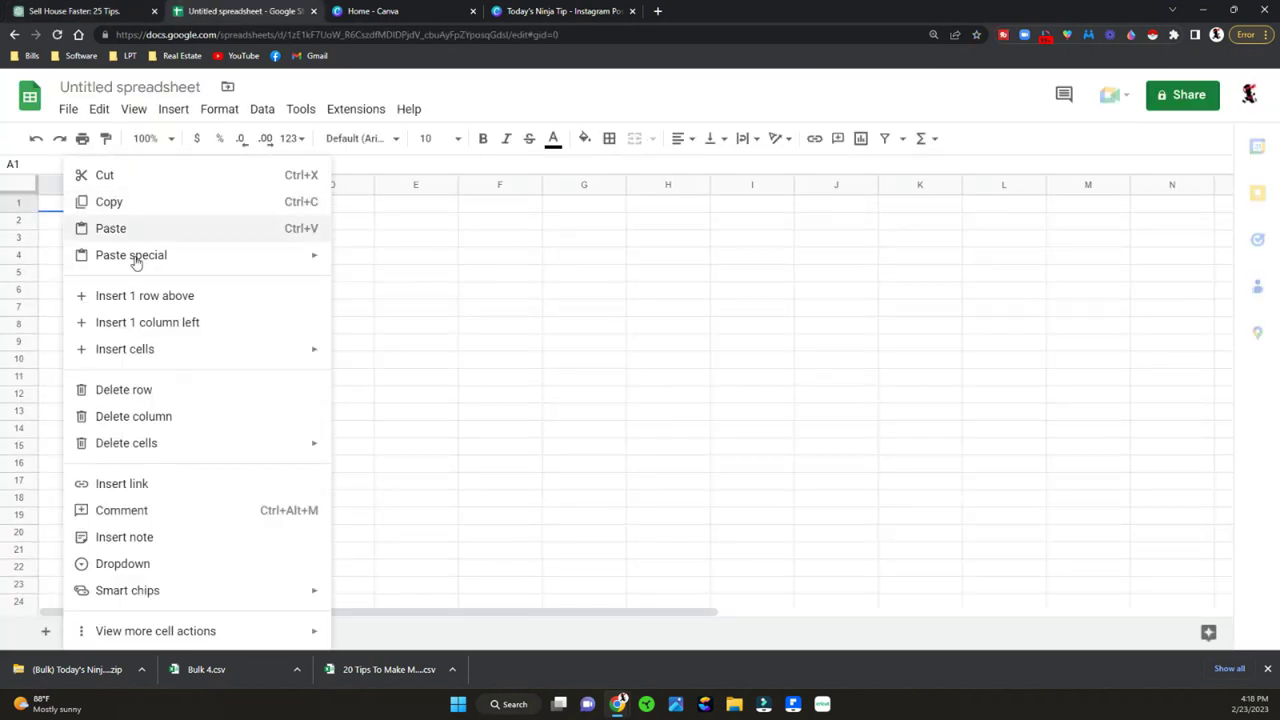
{"action": "left_click", "coordinate": [112, 229]}
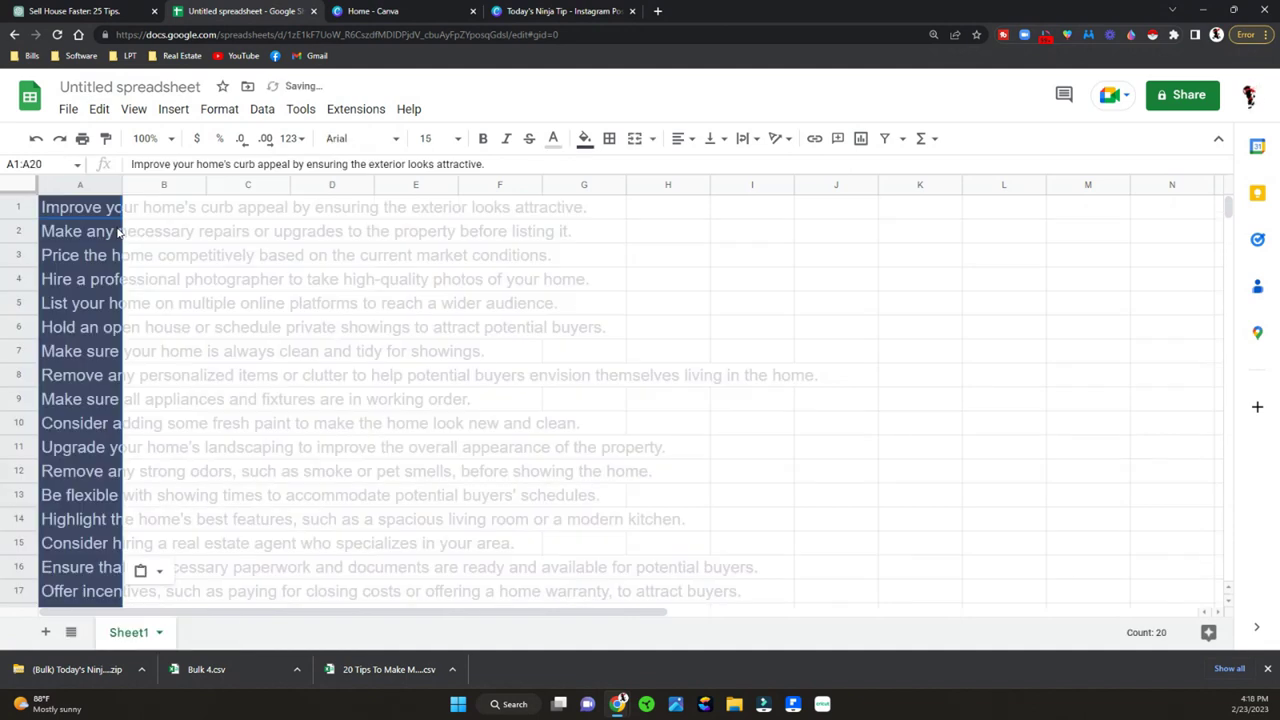
- Download the sheet as a Comma Separated Values file named 'bulk 9'
{"action": "left_click", "coordinate": [68, 108]}
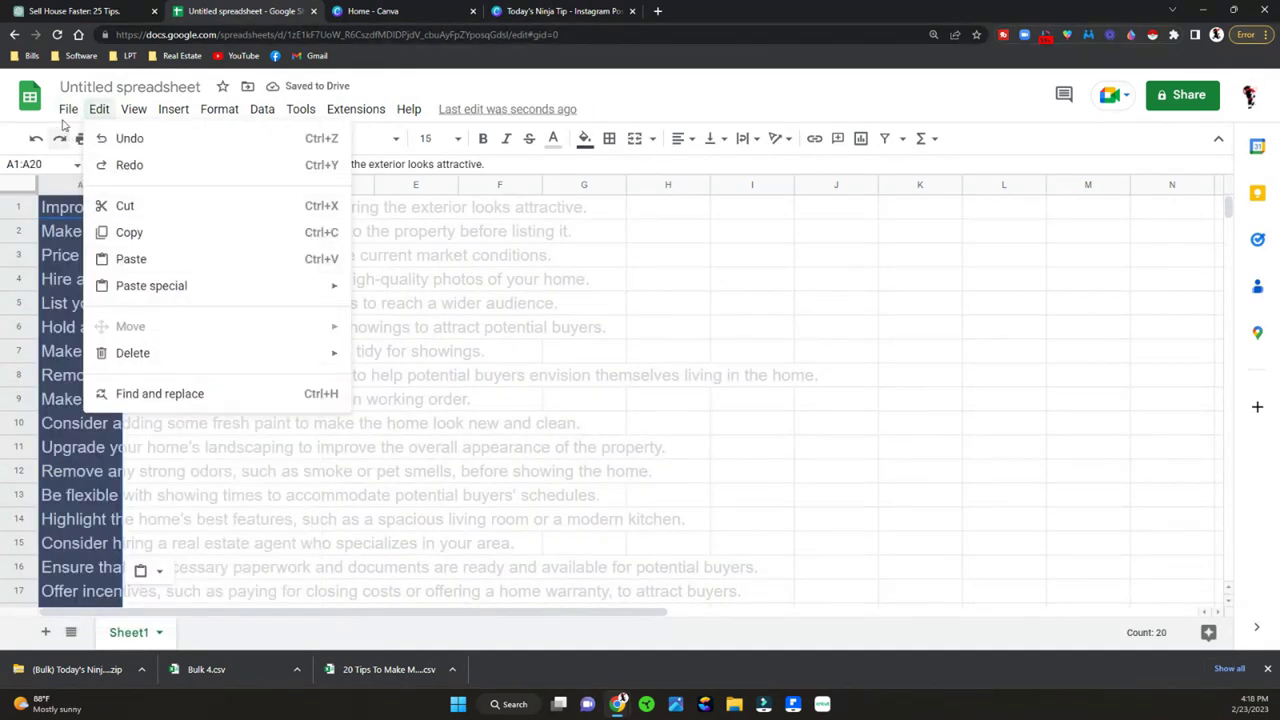
{"action": "mouse_move", "coordinate": [112, 312]}
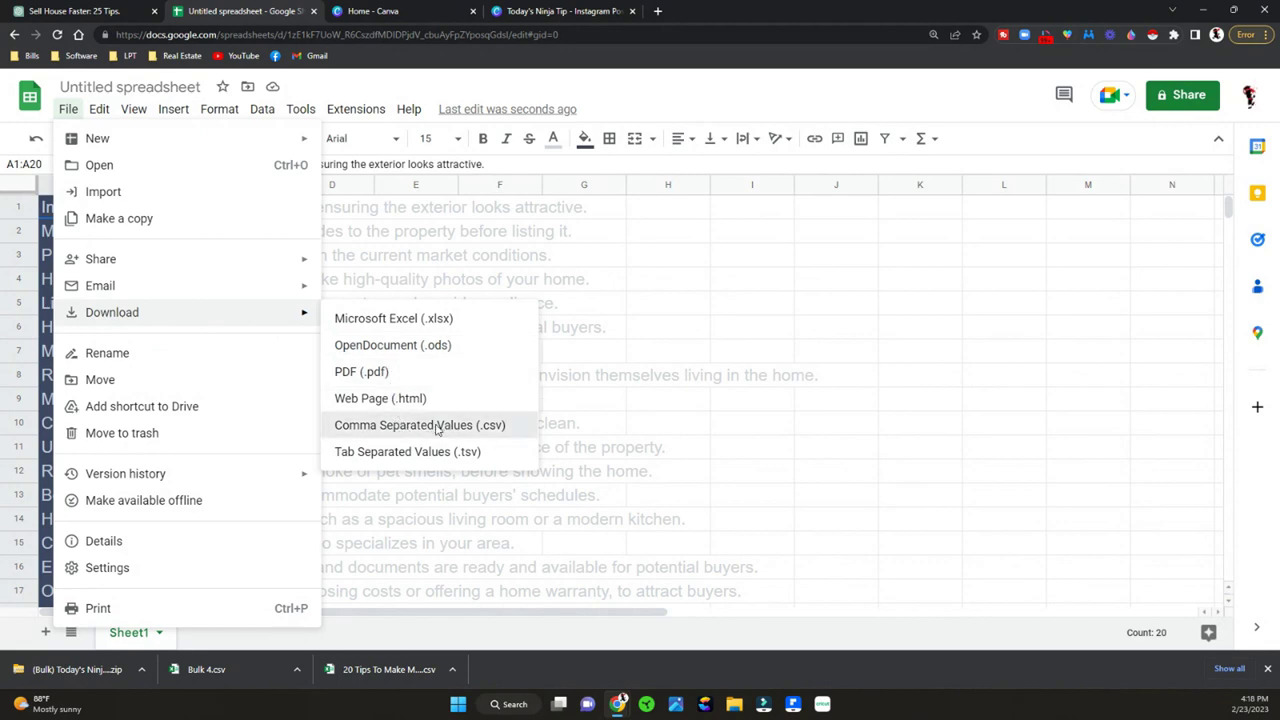
{"action": "left_click", "coordinate": [437, 426]}
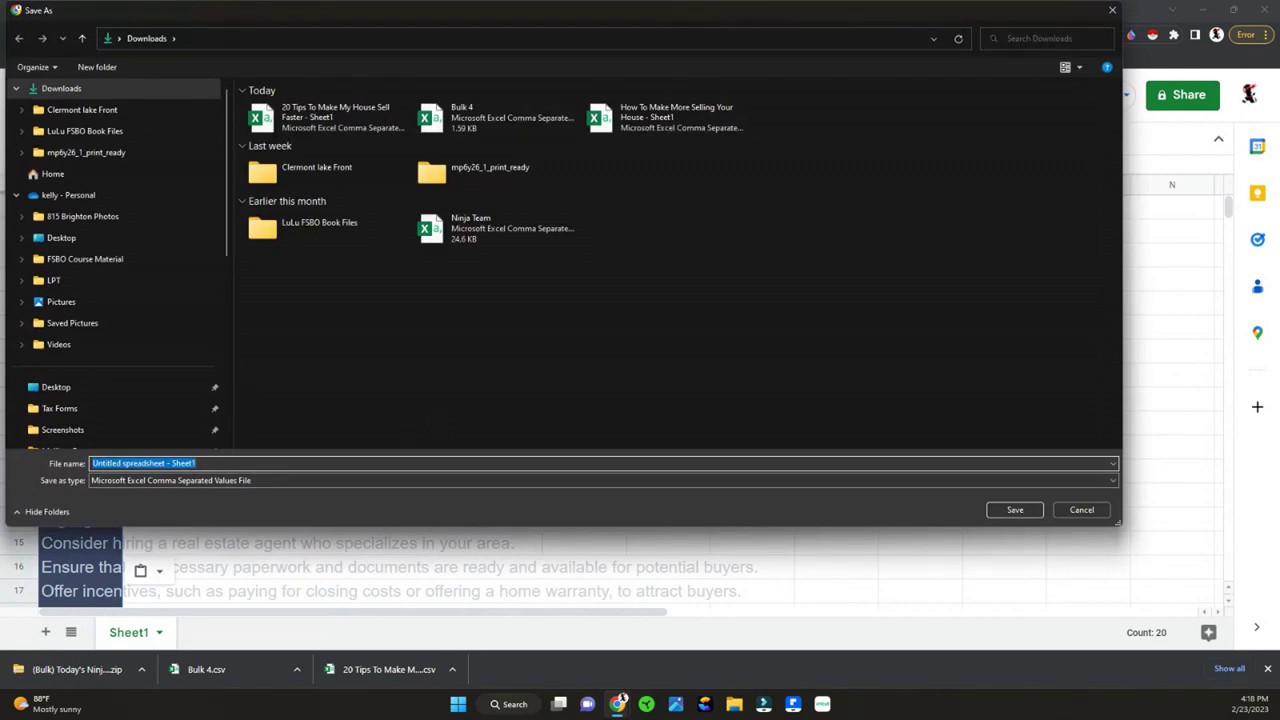
{"action": "type", "text": "bulk"}
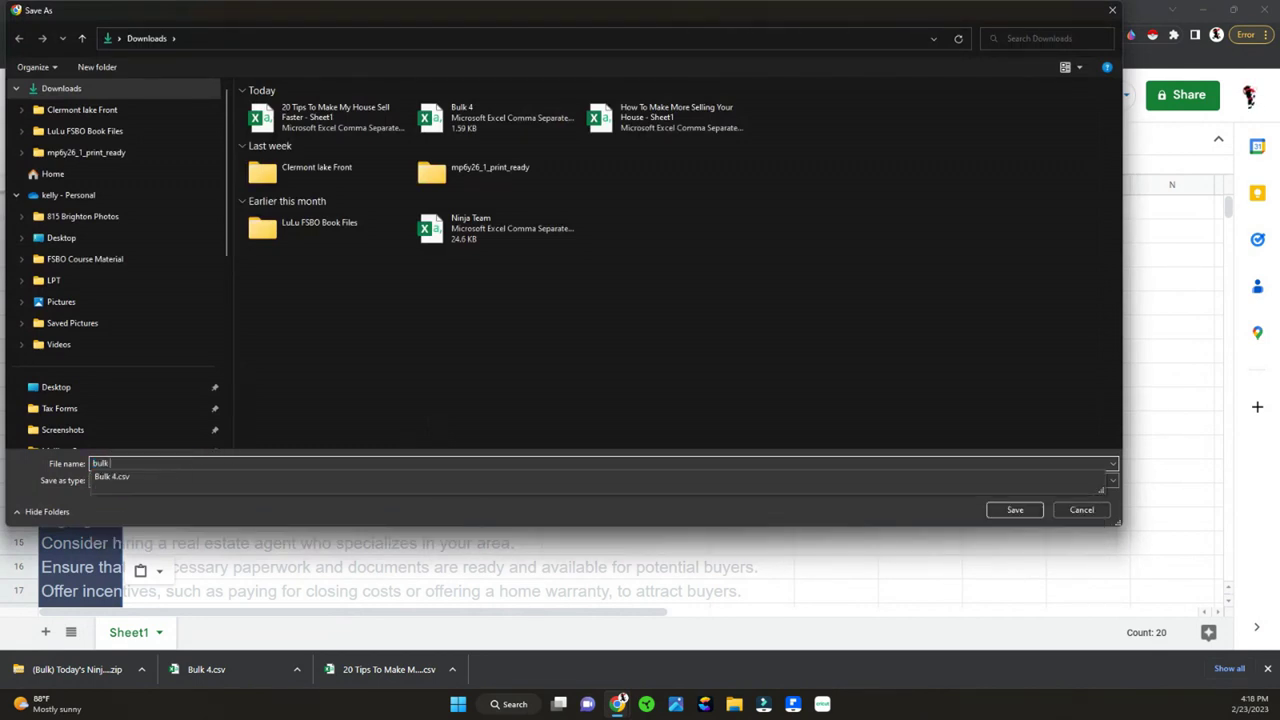
{"action": "type", "text": " 5"}
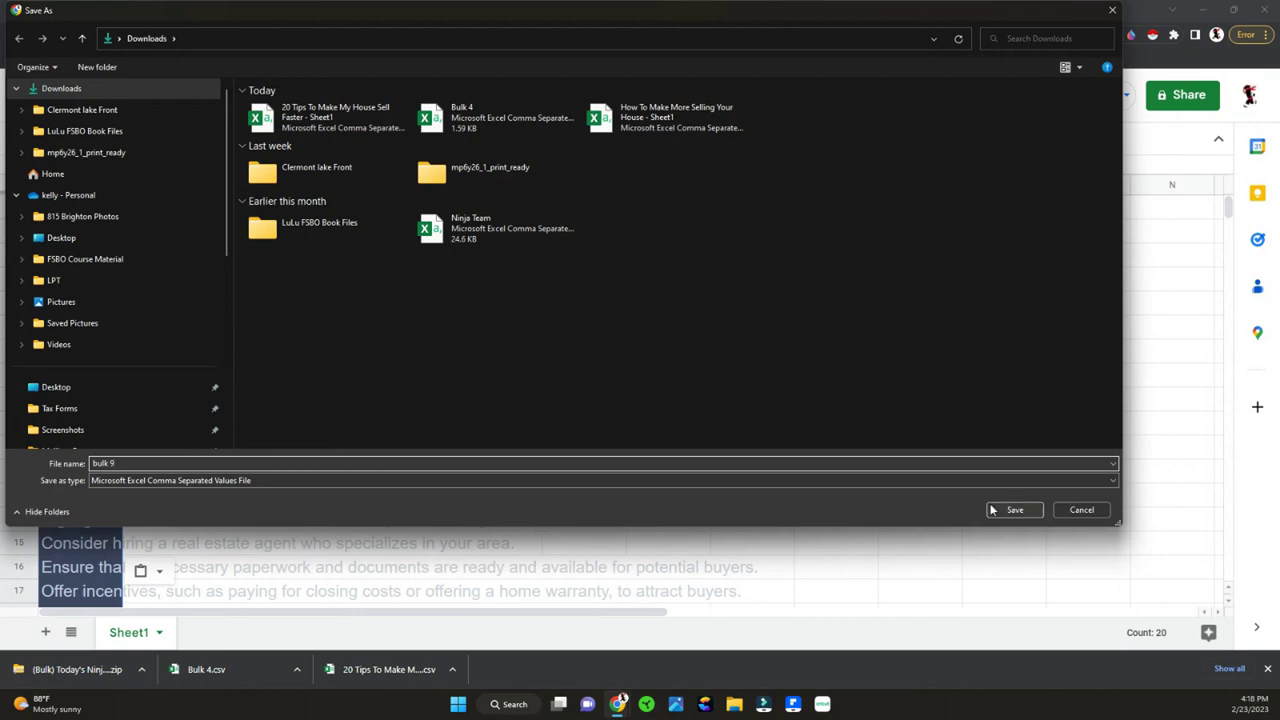
{"action": "left_click", "coordinate": [1015, 510]}
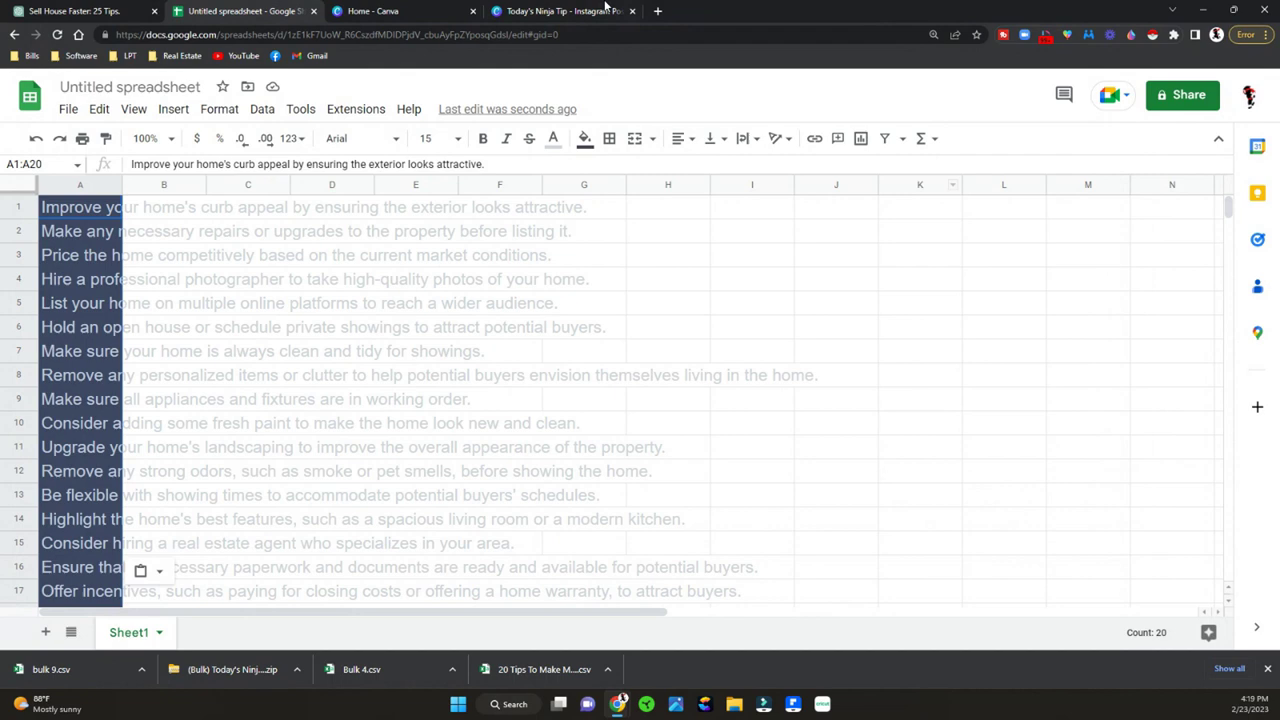
- Create a blank Instagram post and apply the Today's Tip template found by searching 'Tips'
{"action": "left_click", "coordinate": [418, 12]}
{"action": "left_click", "coordinate": [632, 11]}
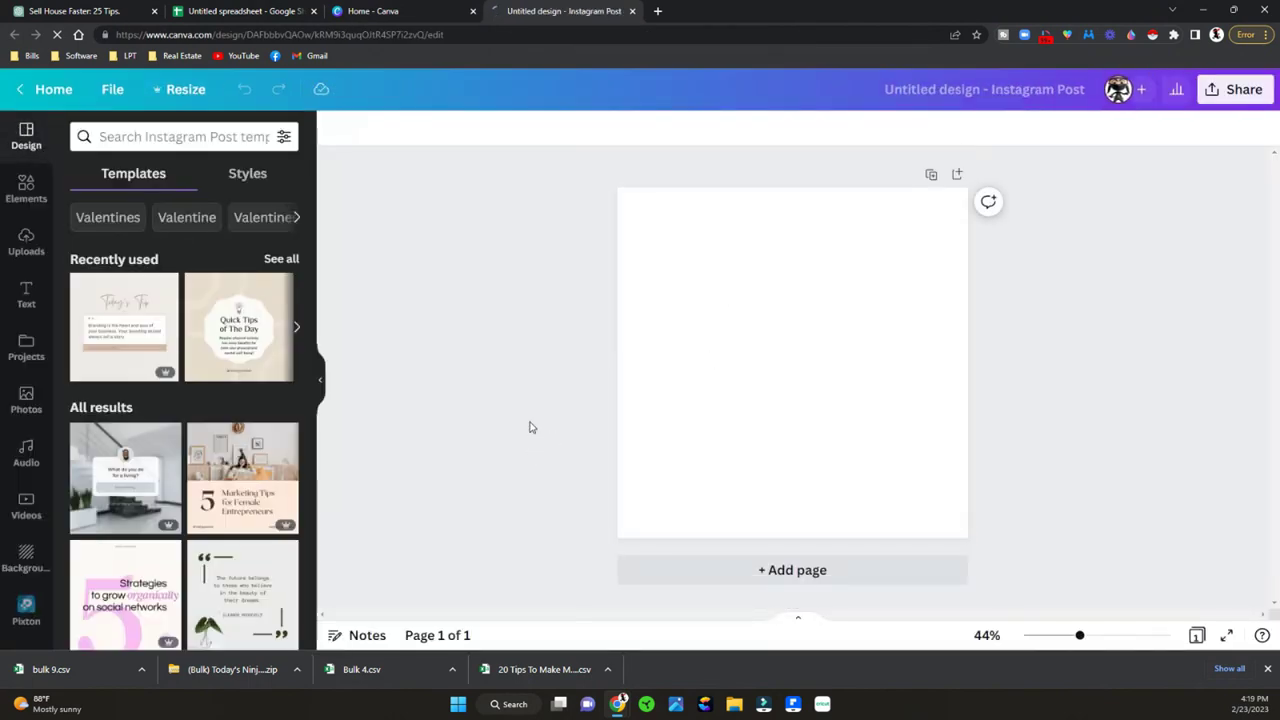
{"action": "left_click", "coordinate": [198, 137]}
{"action": "type", "text": "T"}
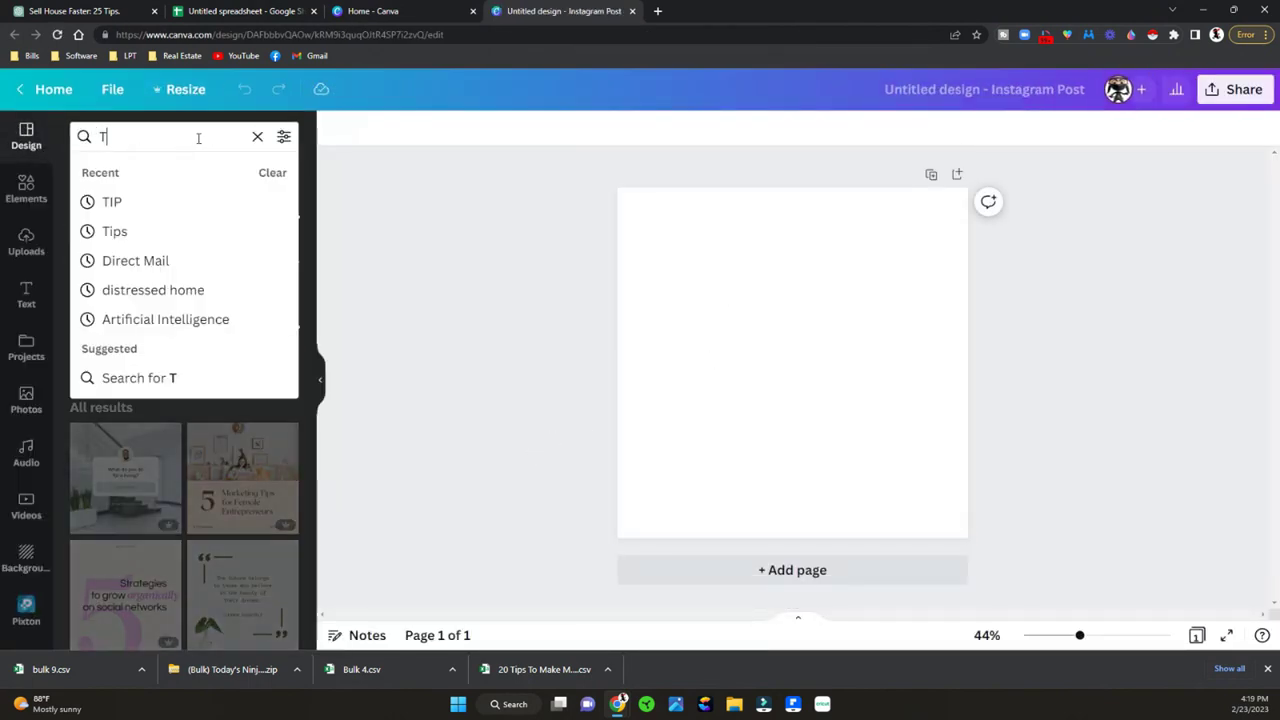
{"action": "type", "text": "ips"}
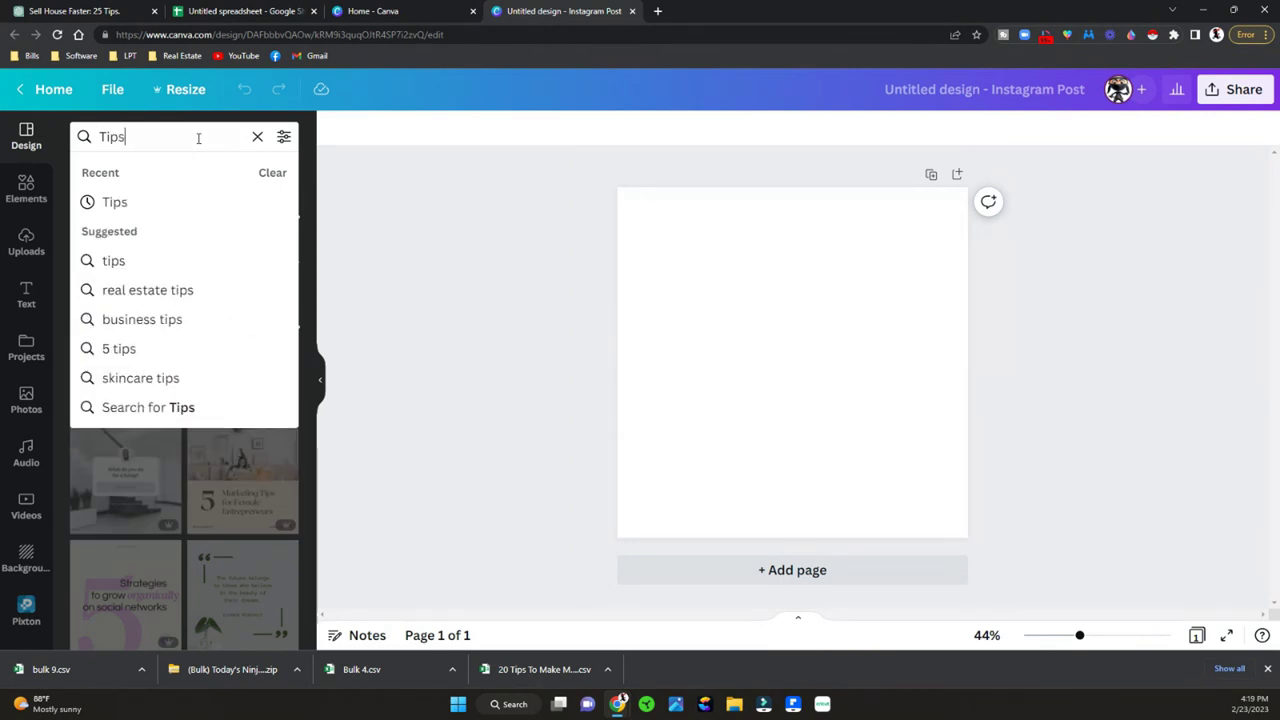
{"action": "key", "text": "Return"}
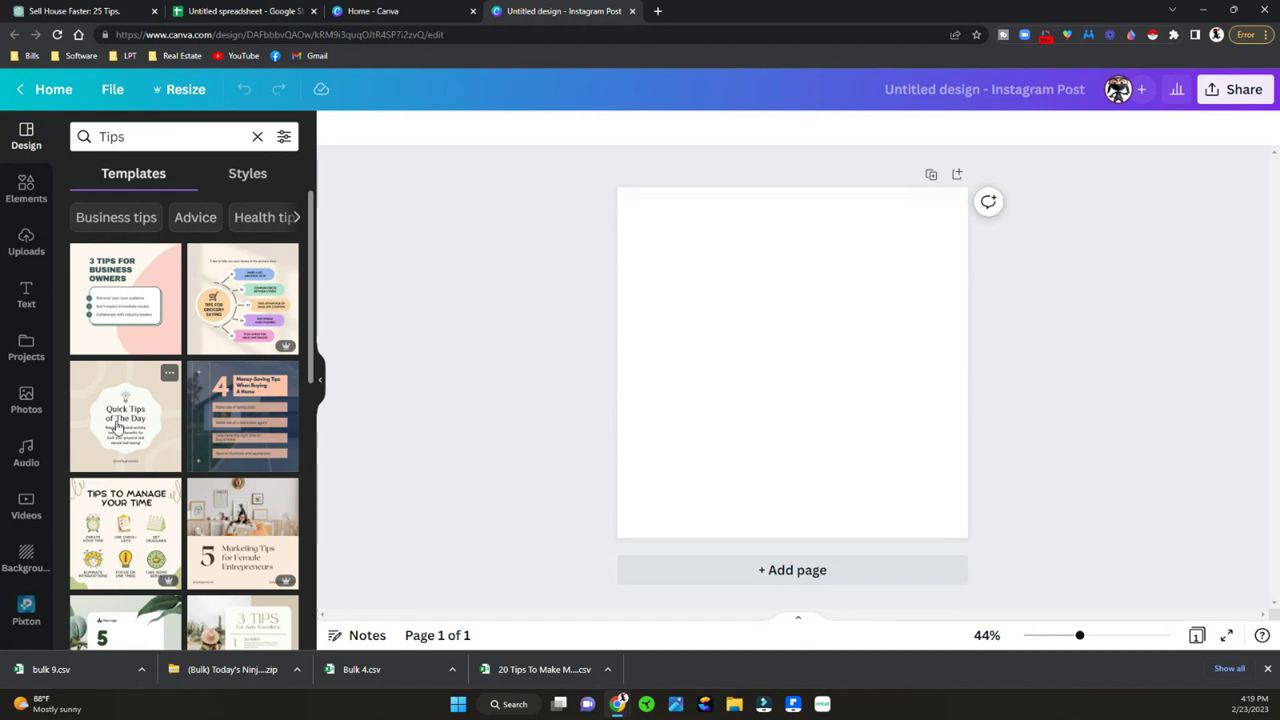
{"action": "scroll", "coordinate": [117, 424], "scroll_direction": "down", "scroll_amount": 2}
{"action": "scroll", "coordinate": [117, 424], "scroll_direction": "down", "scroll_amount": 2}
{"action": "scroll", "coordinate": [90, 410], "scroll_direction": "down", "scroll_amount": 1}
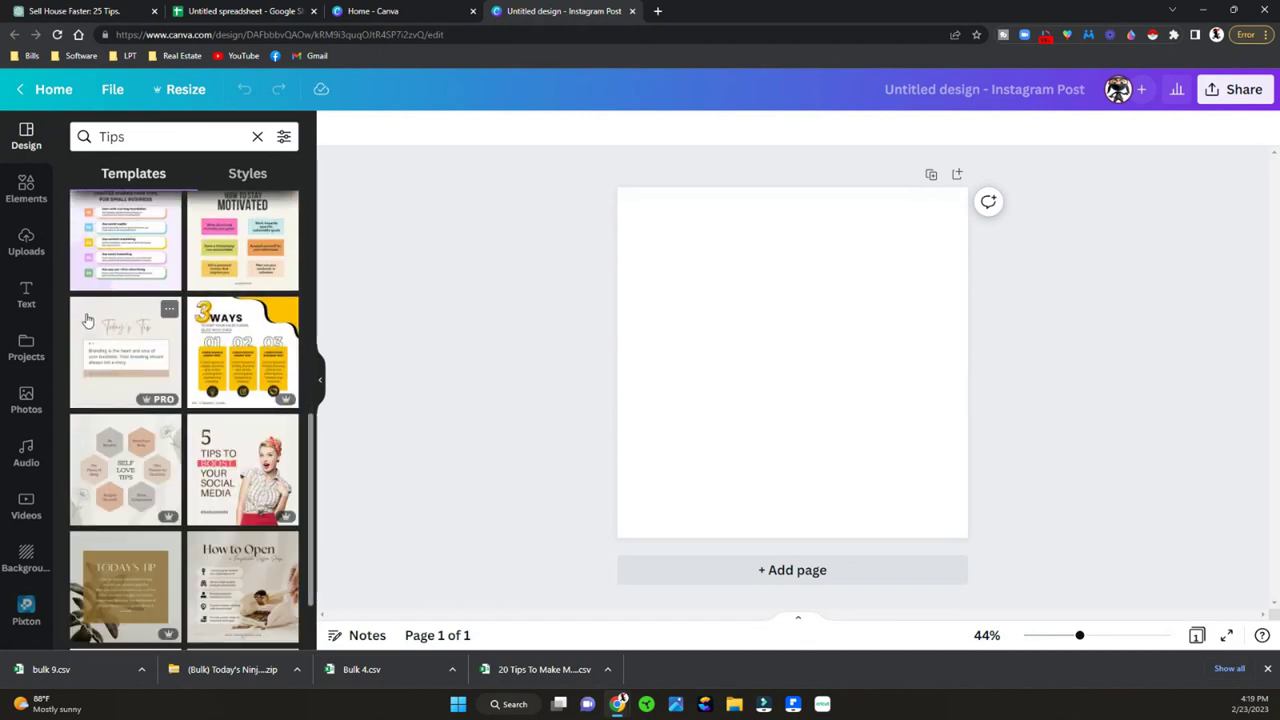
{"action": "left_click", "coordinate": [122, 378]}
- Narrow the tip text box and change the heading to 'Today's Nija Tip'
{"action": "left_click", "coordinate": [796, 383]}
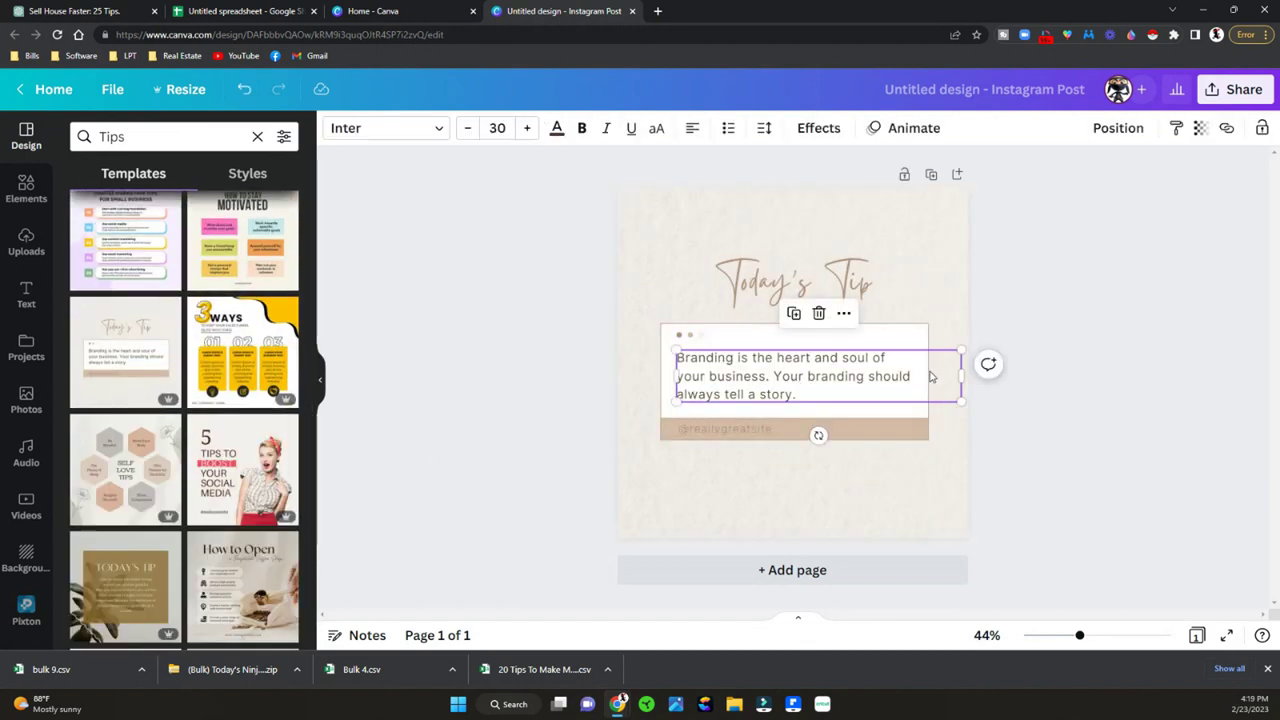
{"action": "left_click_drag", "start_coordinate": [961, 377], "coordinate": [922, 381]}
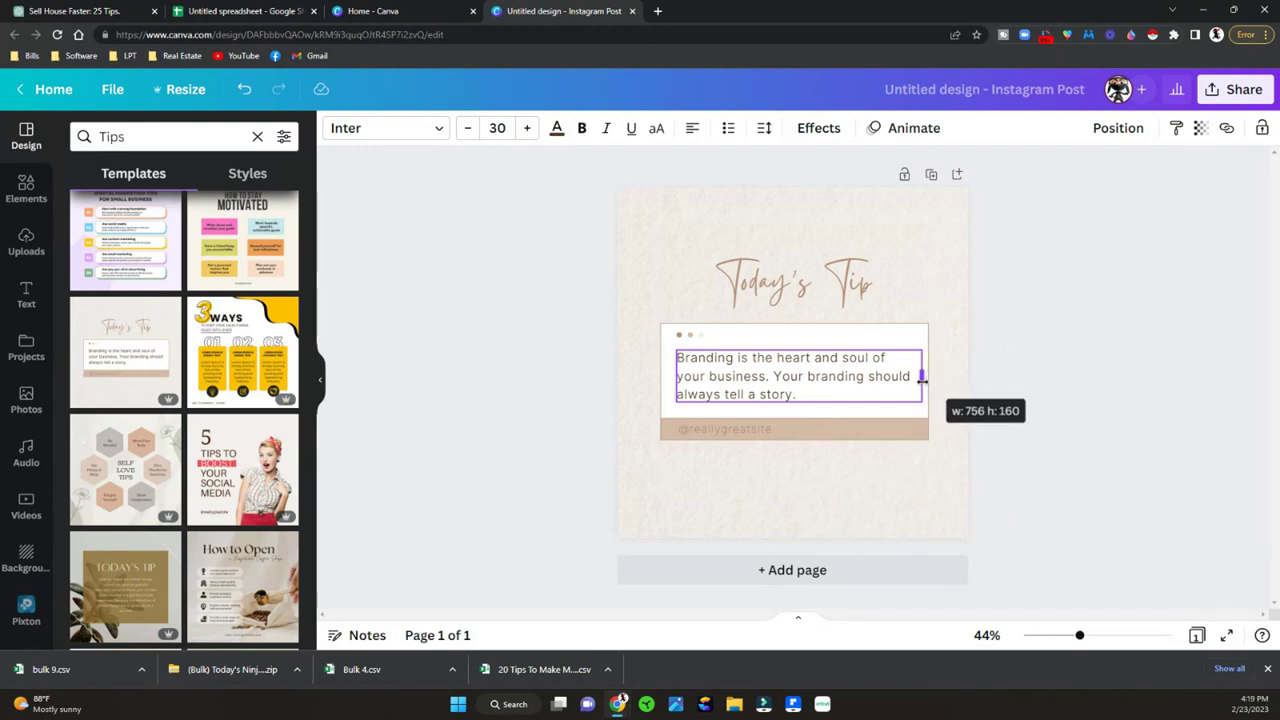
{"action": "left_click", "coordinate": [779, 279]}
{"action": "left_click", "coordinate": [780, 285]}
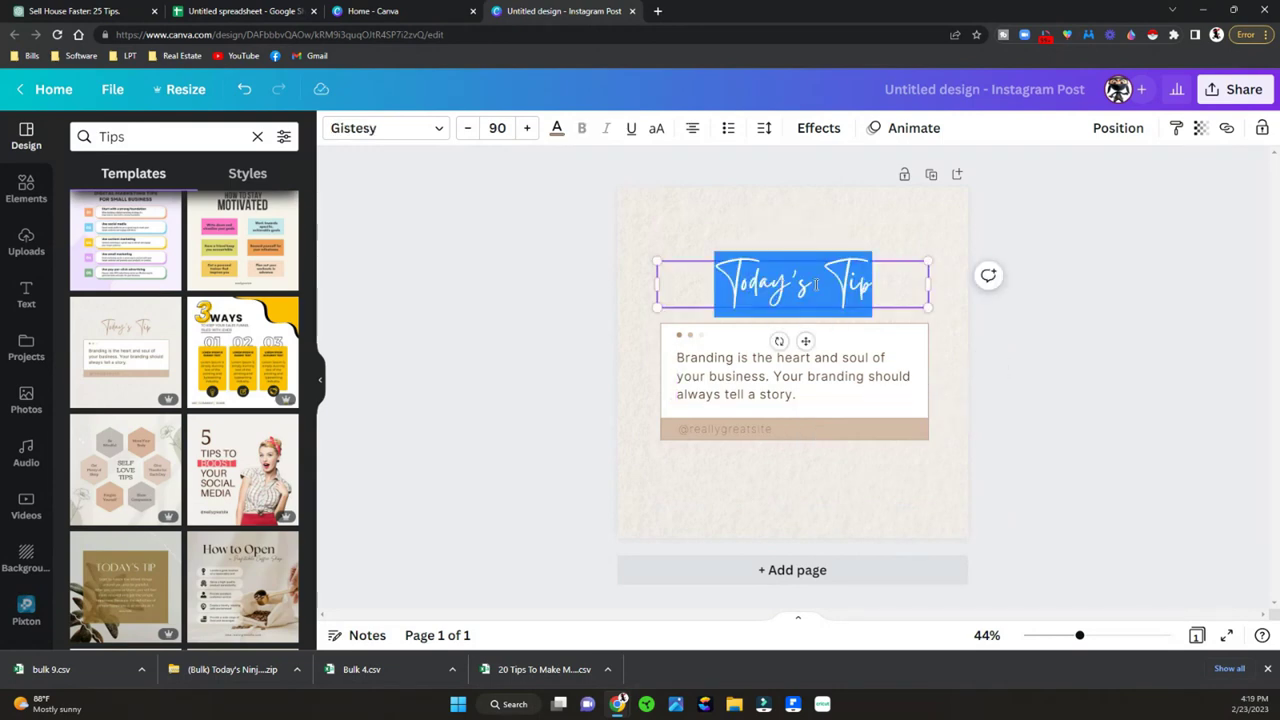
{"action": "left_click", "coordinate": [820, 290]}
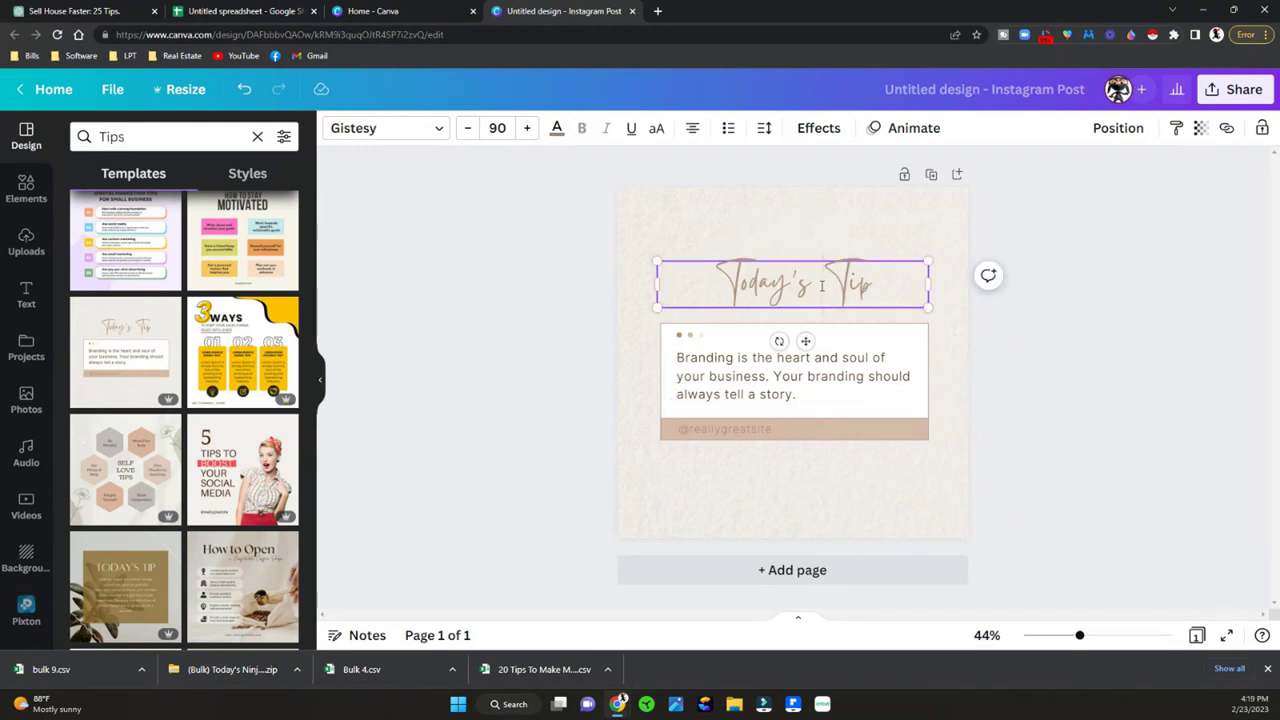
{"action": "type", "text": "Nija"}
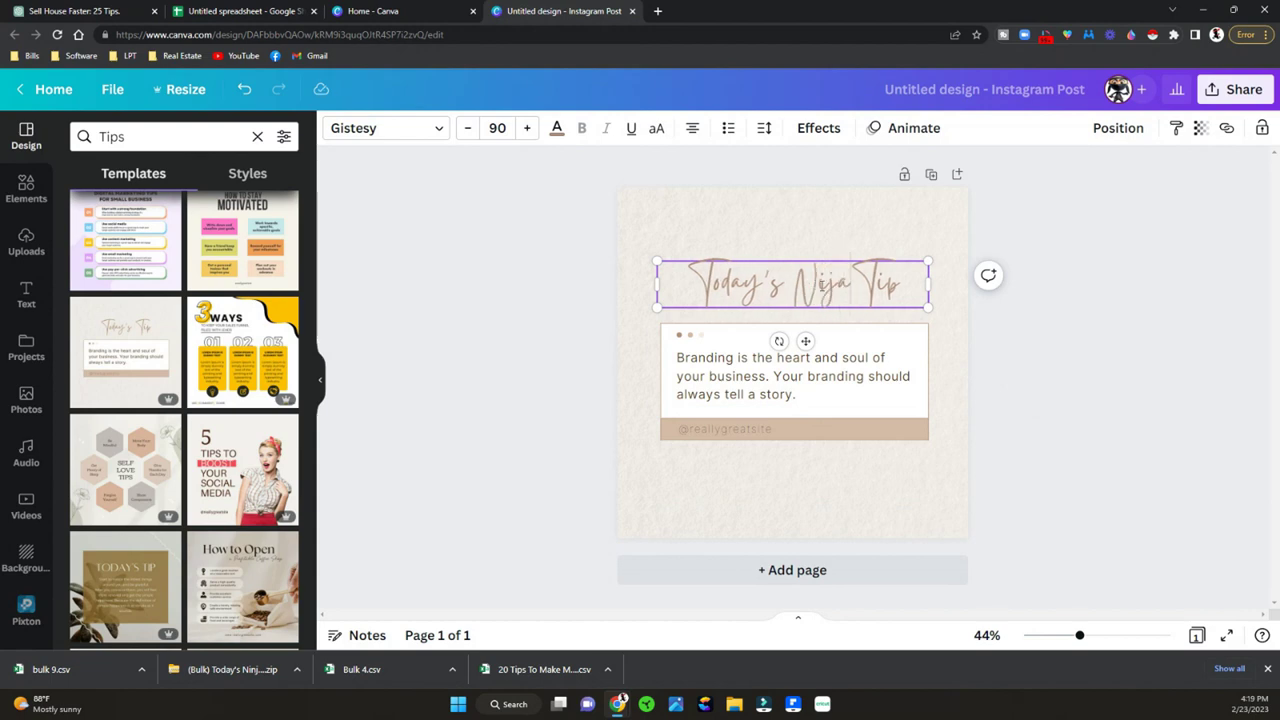
{"action": "left_click", "coordinate": [520, 353]}
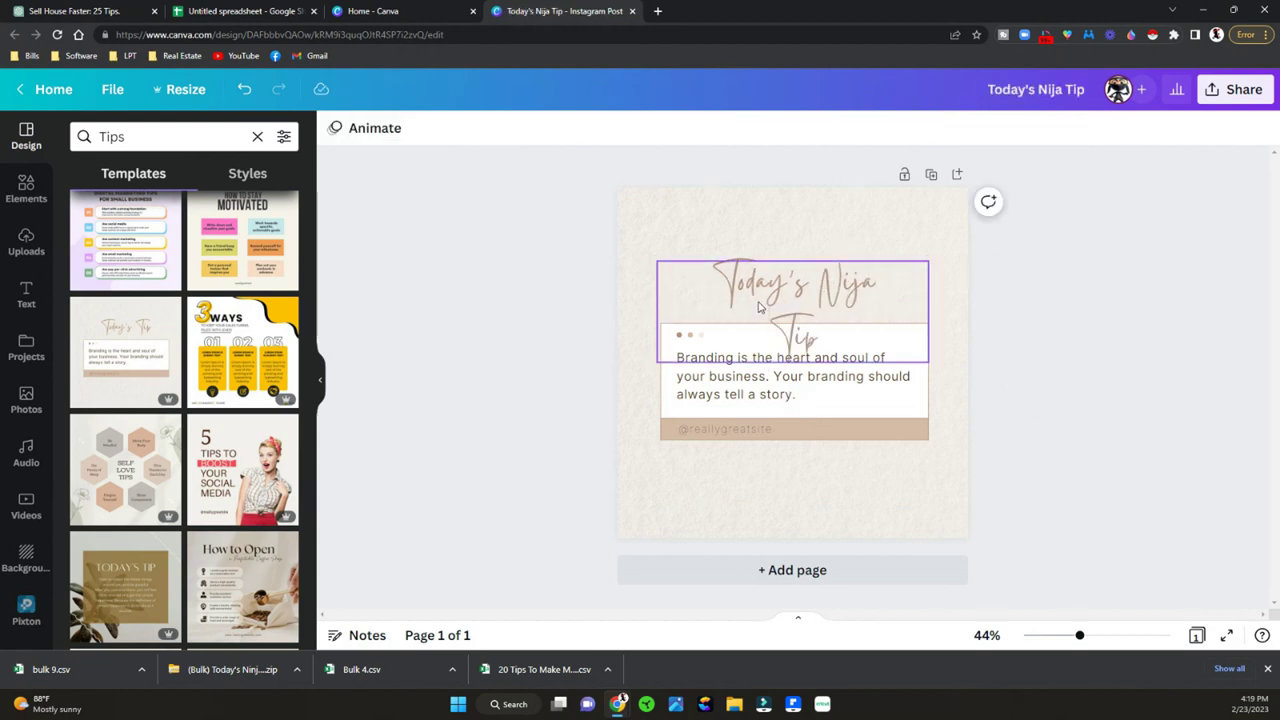
- Move the heading up above the tip box and make it black
{"action": "left_click_drag", "start_coordinate": [766, 294], "coordinate": [766, 242]}
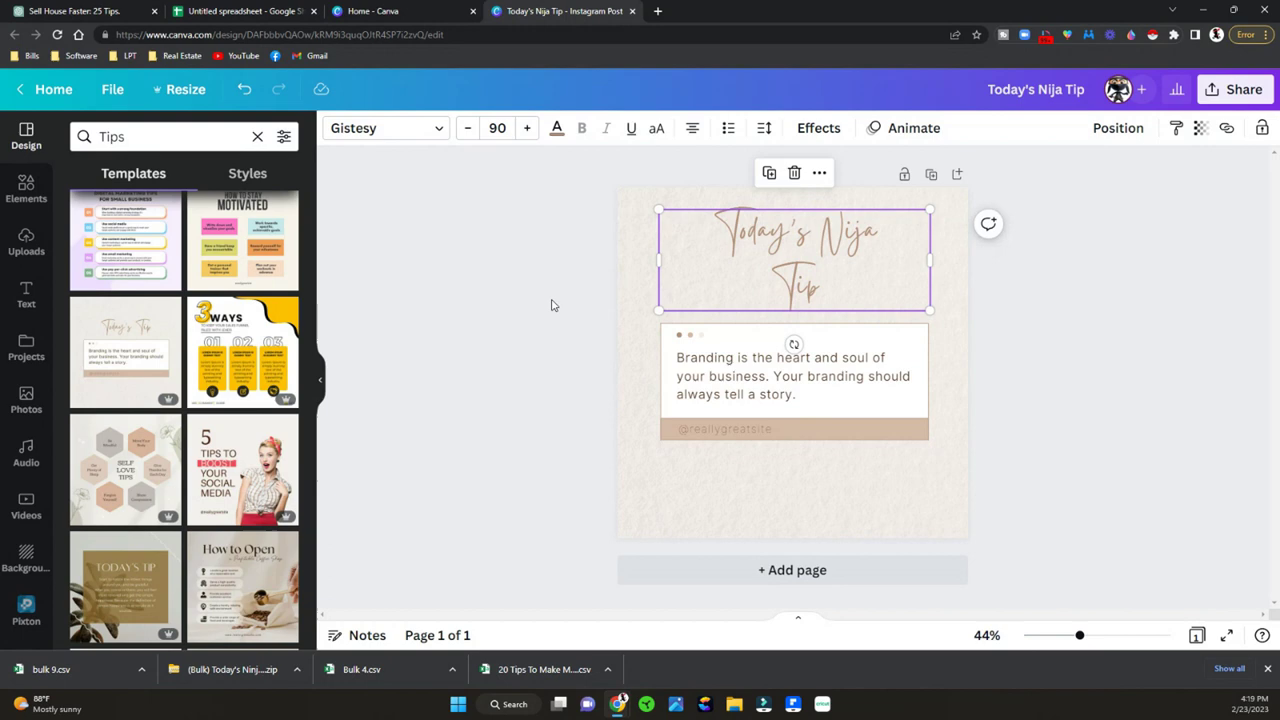
{"action": "left_click", "coordinate": [738, 238]}
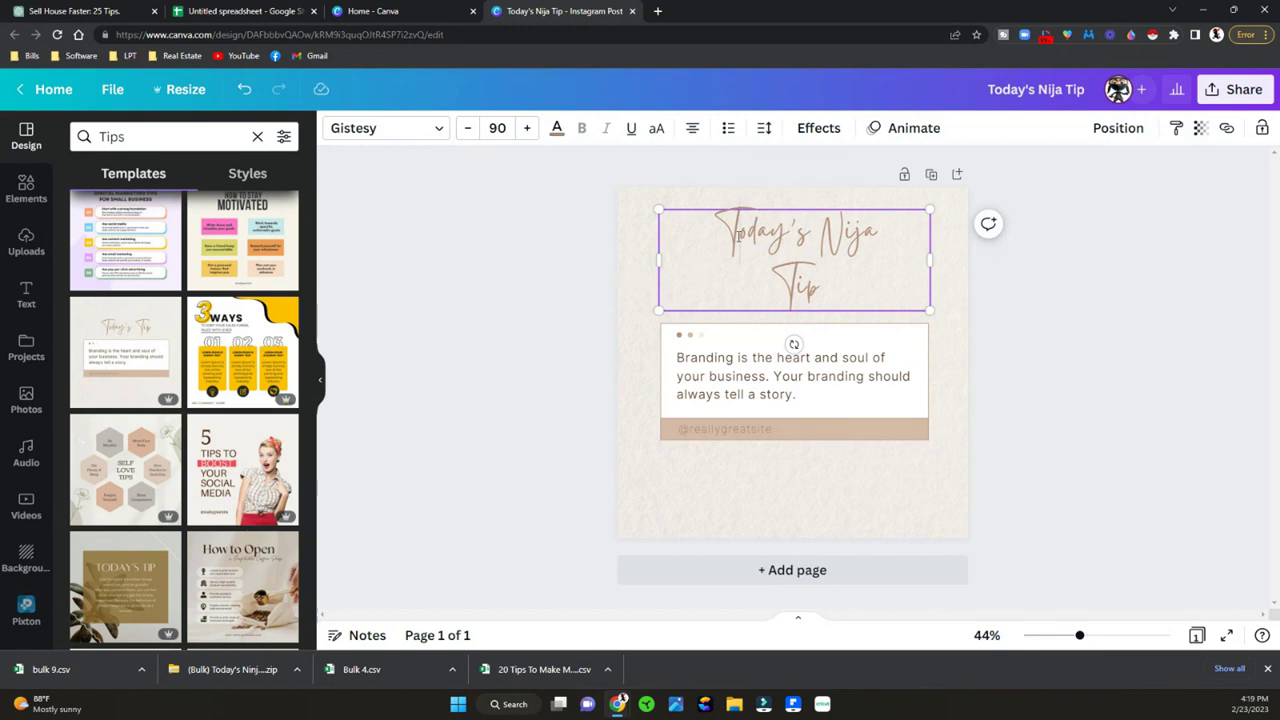
{"action": "left_click", "coordinate": [557, 128]}
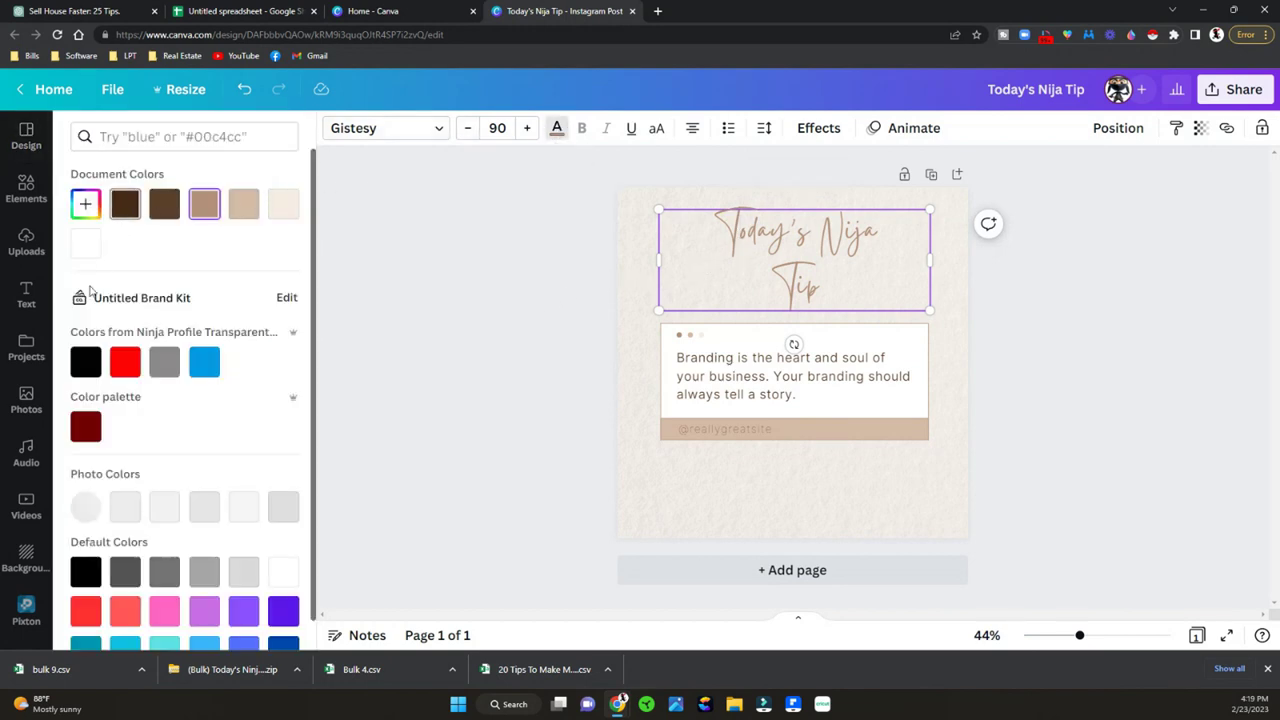
{"action": "left_click", "coordinate": [87, 364]}
{"action": "left_click", "coordinate": [748, 378]}
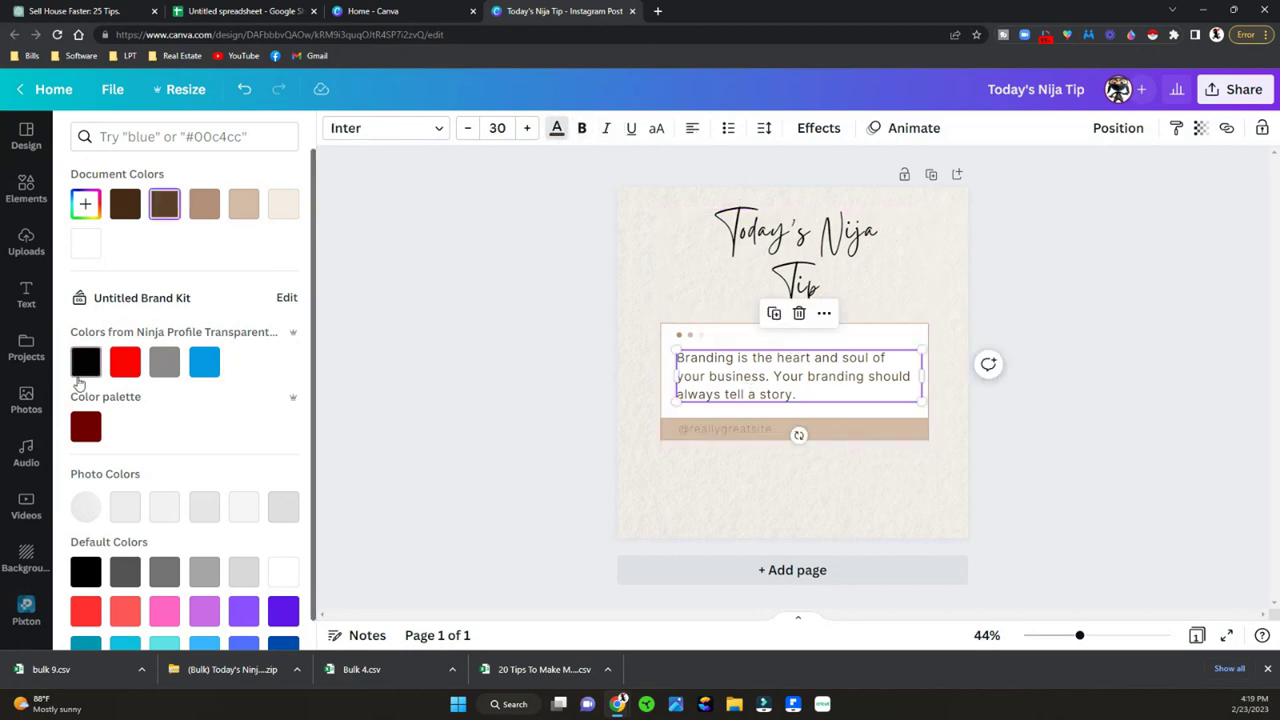
- Make the tip text black and the page background yellow
{"action": "left_click", "coordinate": [86, 363]}
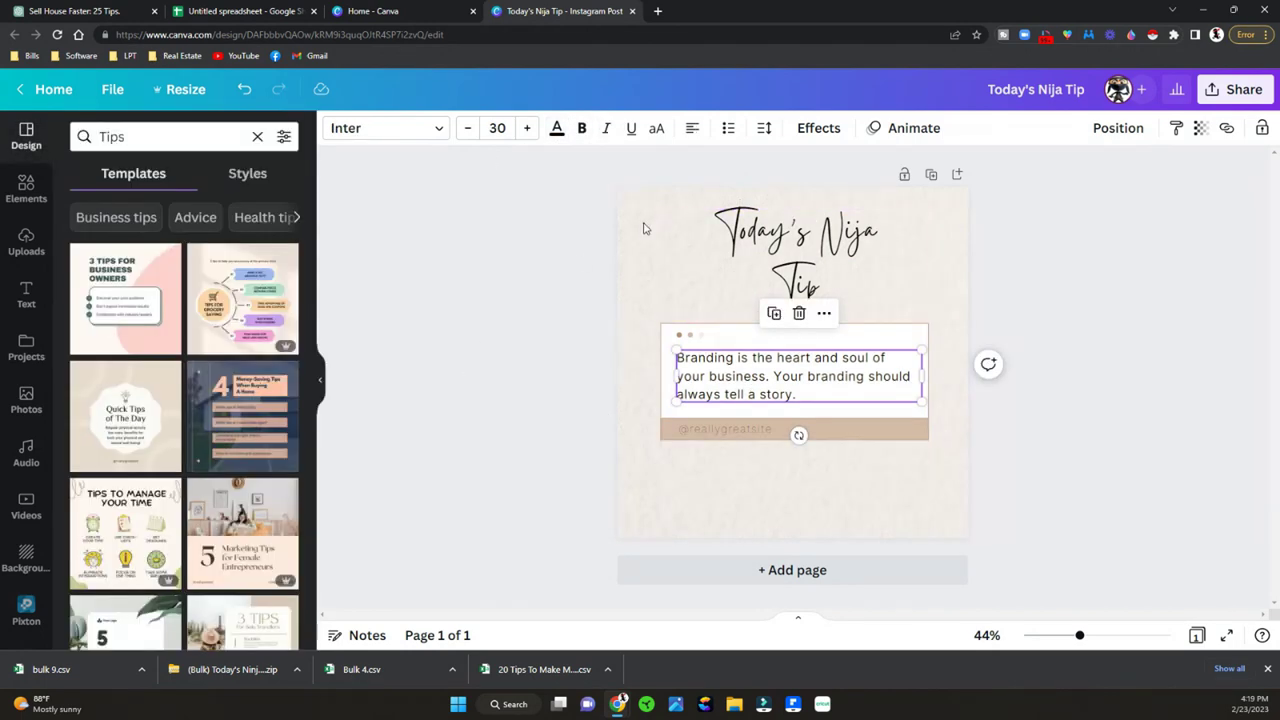
{"action": "left_click", "coordinate": [643, 226]}
{"action": "left_click", "coordinate": [335, 128]}
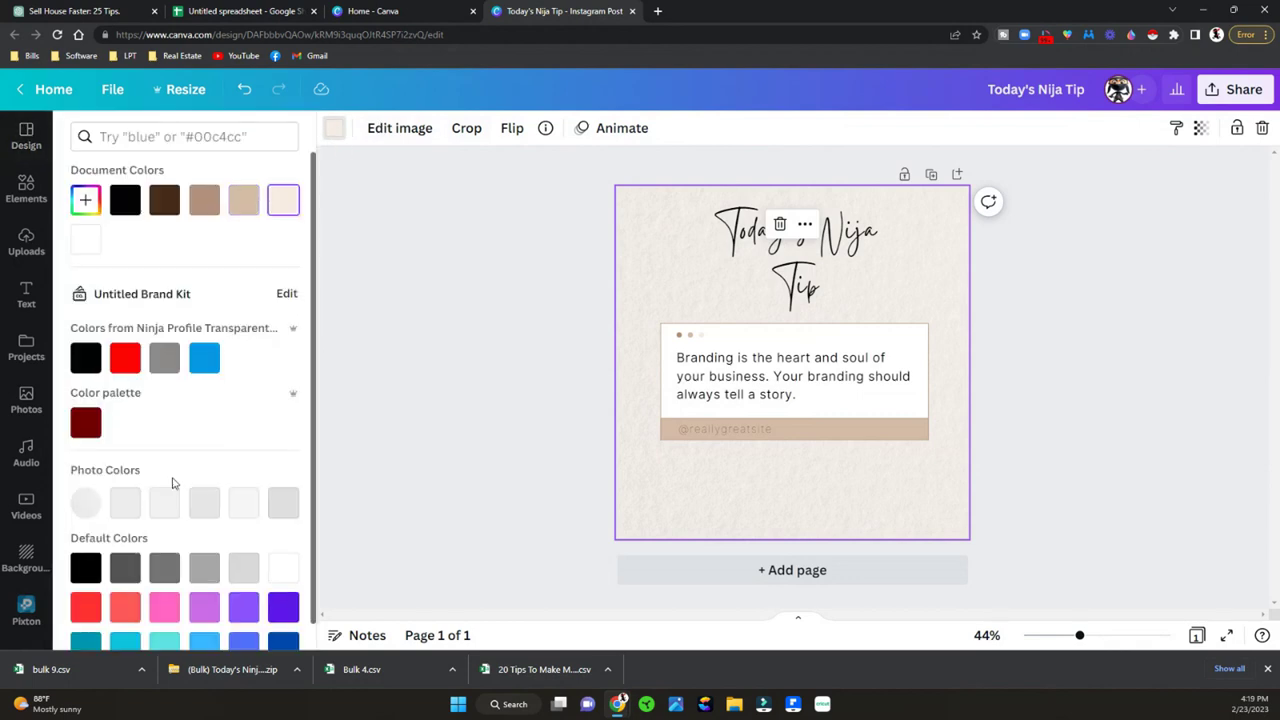
{"action": "scroll", "coordinate": [178, 500], "scroll_direction": "down", "scroll_amount": 2}
{"action": "left_click", "coordinate": [203, 614]}
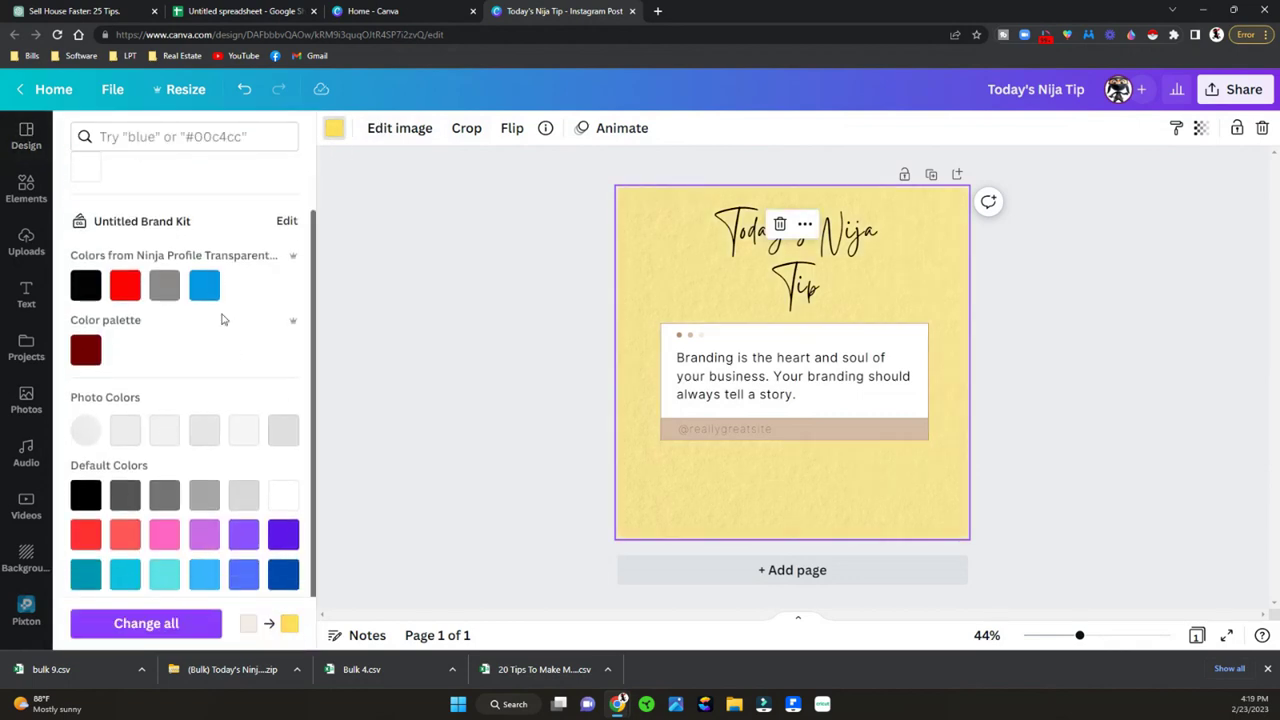
{"action": "left_click", "coordinate": [126, 287]}
{"action": "scroll", "coordinate": [180, 470], "scroll_direction": "down", "scroll_amount": 2}
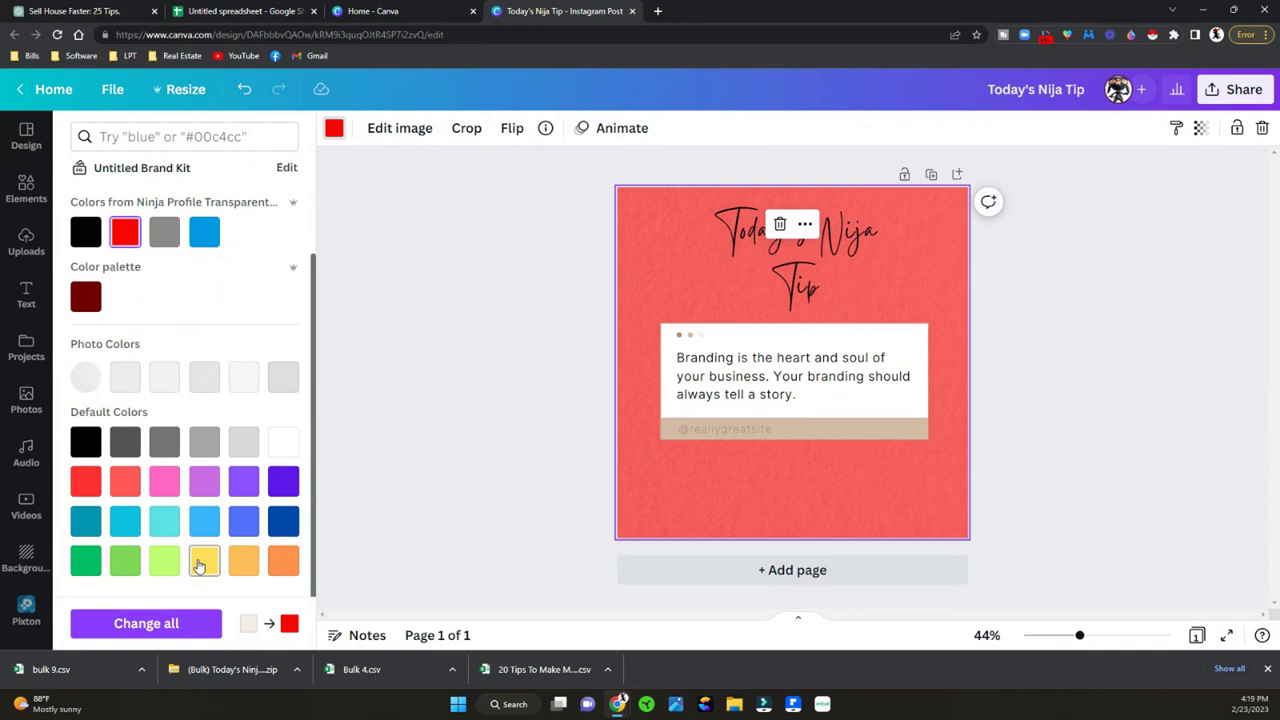
{"action": "left_click", "coordinate": [204, 560]}
{"action": "left_click", "coordinate": [640, 420]}
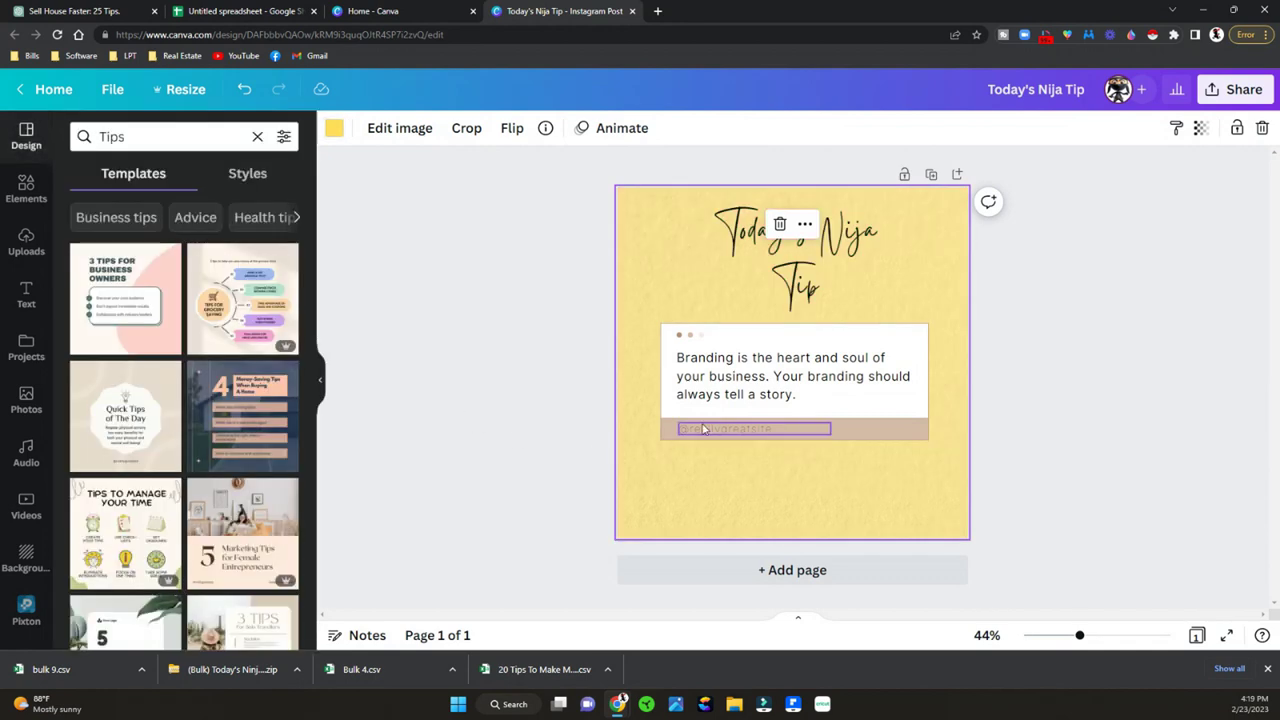
{"action": "left_click", "coordinate": [702, 429]}
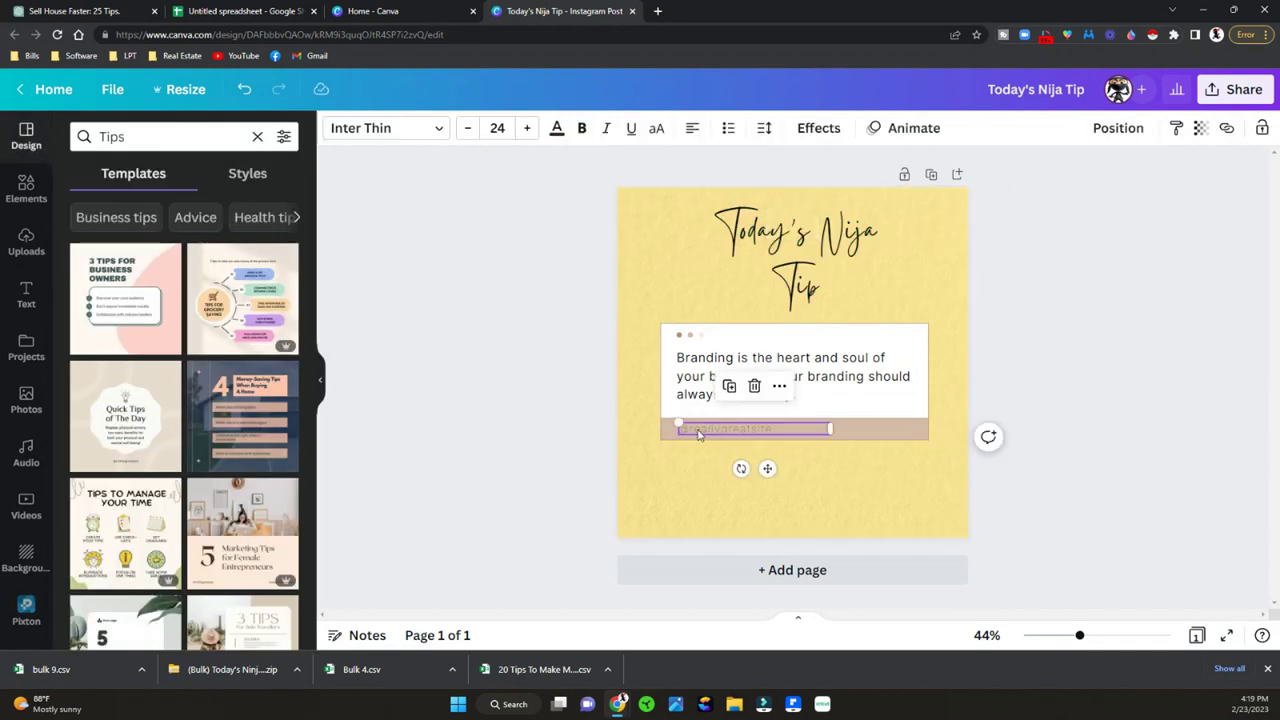
{"action": "left_click", "coordinate": [754, 387]}
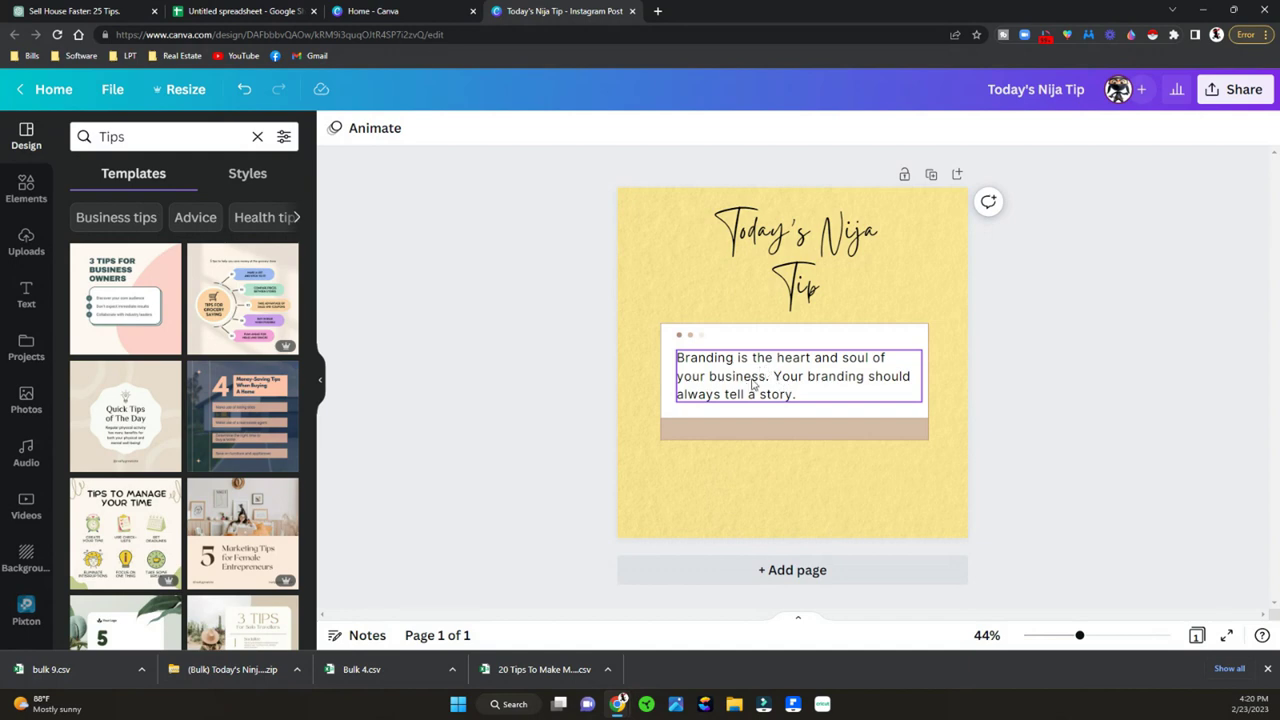
{"action": "left_click_drag", "start_coordinate": [807, 379], "coordinate": [762, 372]}
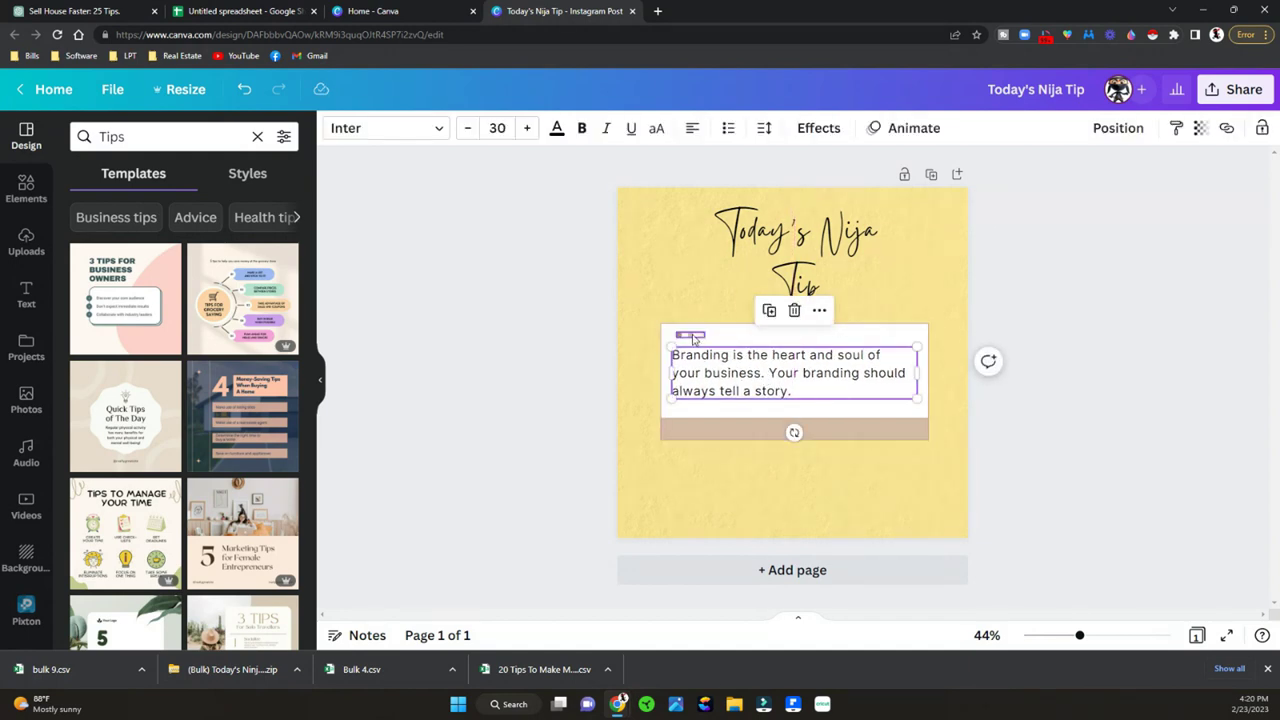
{"action": "left_click", "coordinate": [694, 340]}
{"action": "left_click", "coordinate": [561, 335]}
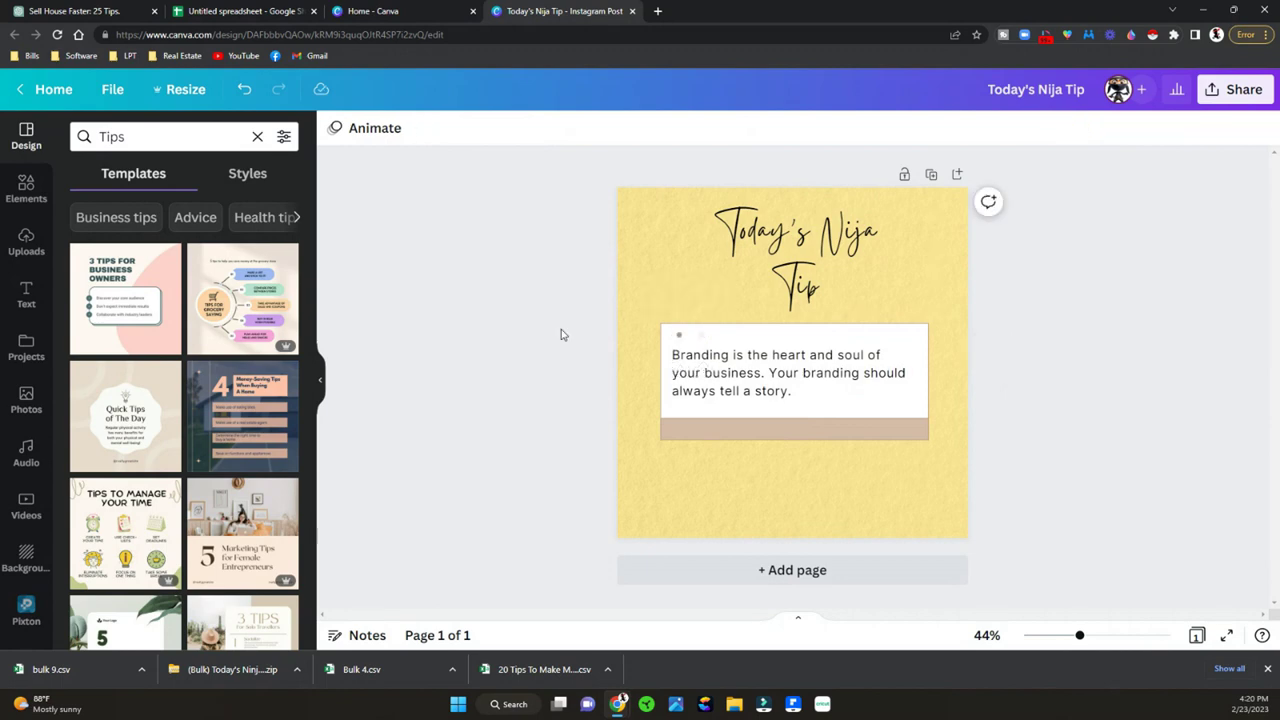
{"action": "left_click", "coordinate": [697, 338]}
{"action": "left_click", "coordinate": [699, 337]}
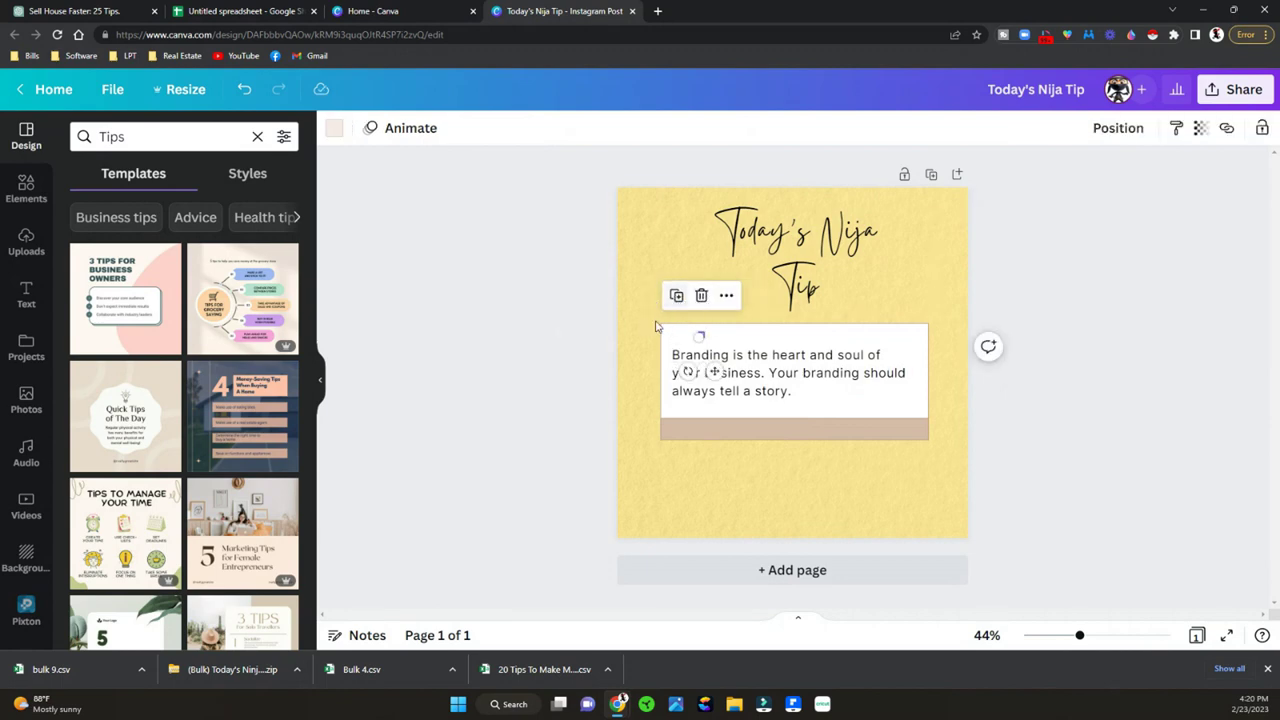
{"action": "left_click", "coordinate": [701, 296]}
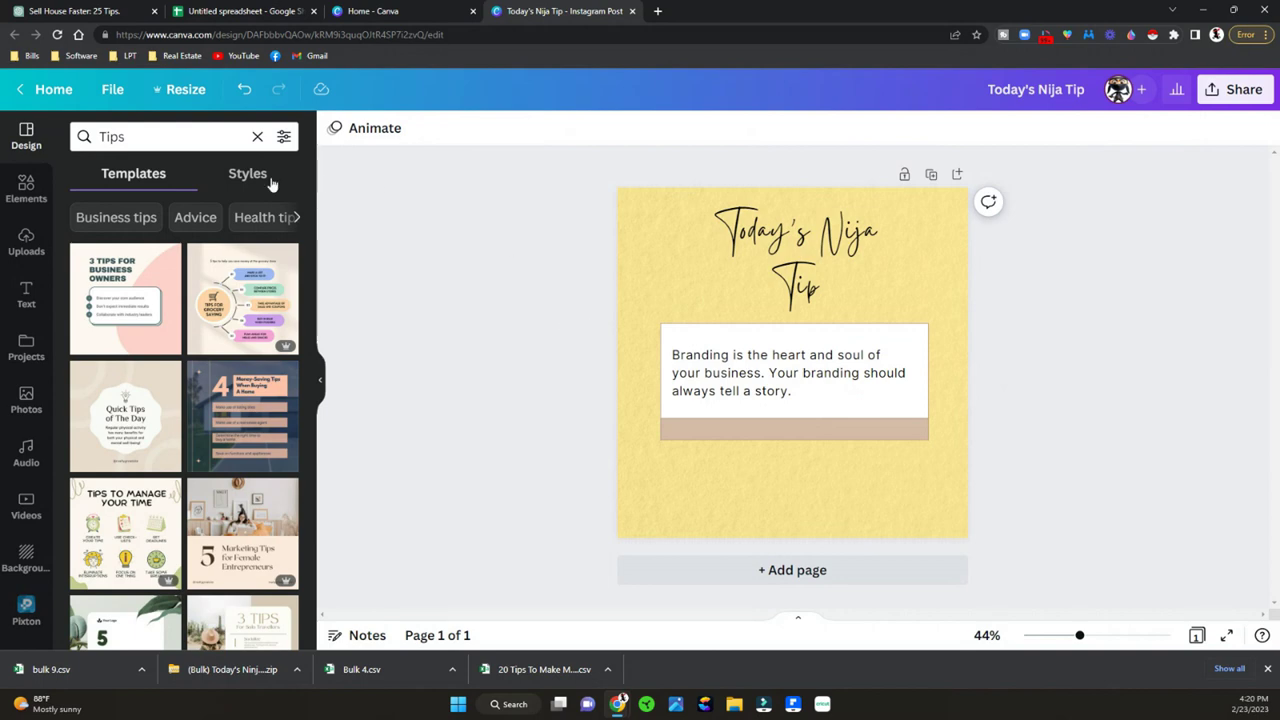
- Launch the Bulk create app from the Apps panel
{"action": "scroll", "coordinate": [29, 420], "scroll_direction": "down", "scroll_amount": 3}
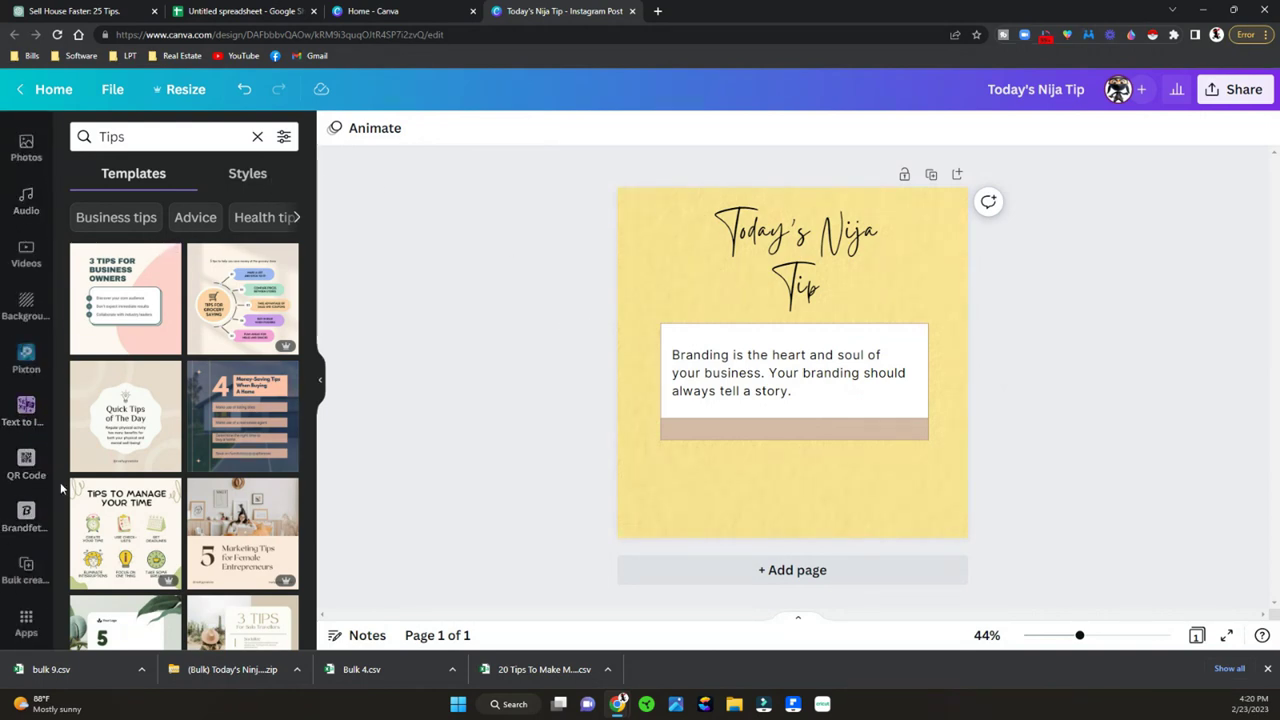
{"action": "left_click", "coordinate": [24, 622]}
{"action": "scroll", "coordinate": [216, 306], "scroll_direction": "down", "scroll_amount": 3}
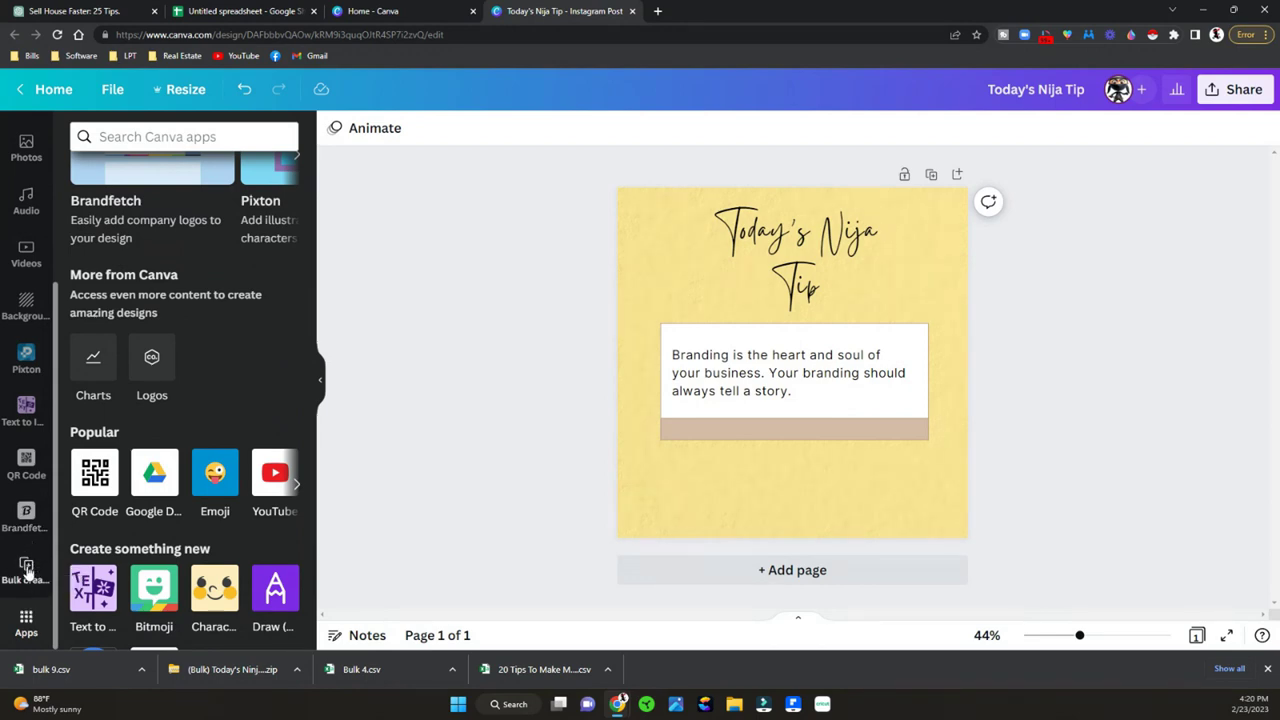
{"action": "left_click", "coordinate": [27, 570]}
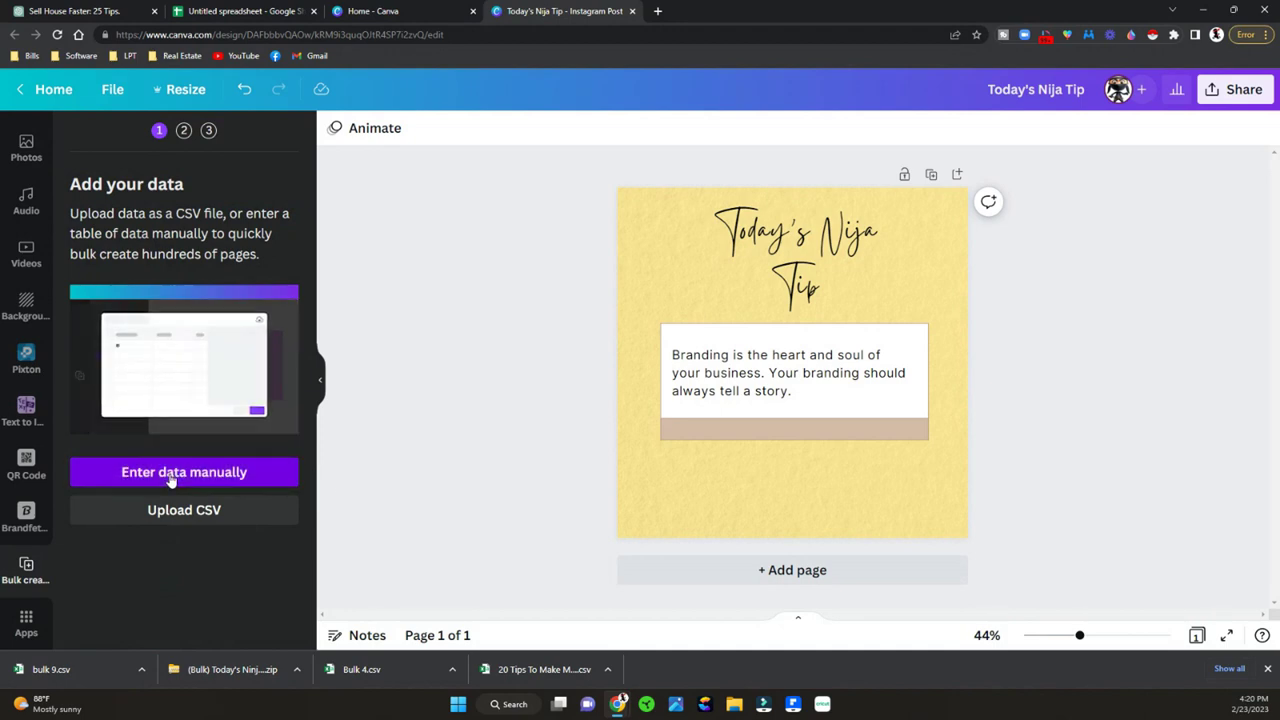
- Upload the house-selling tips CSV and connect the tip text box to its tips field
{"action": "left_click", "coordinate": [166, 514]}
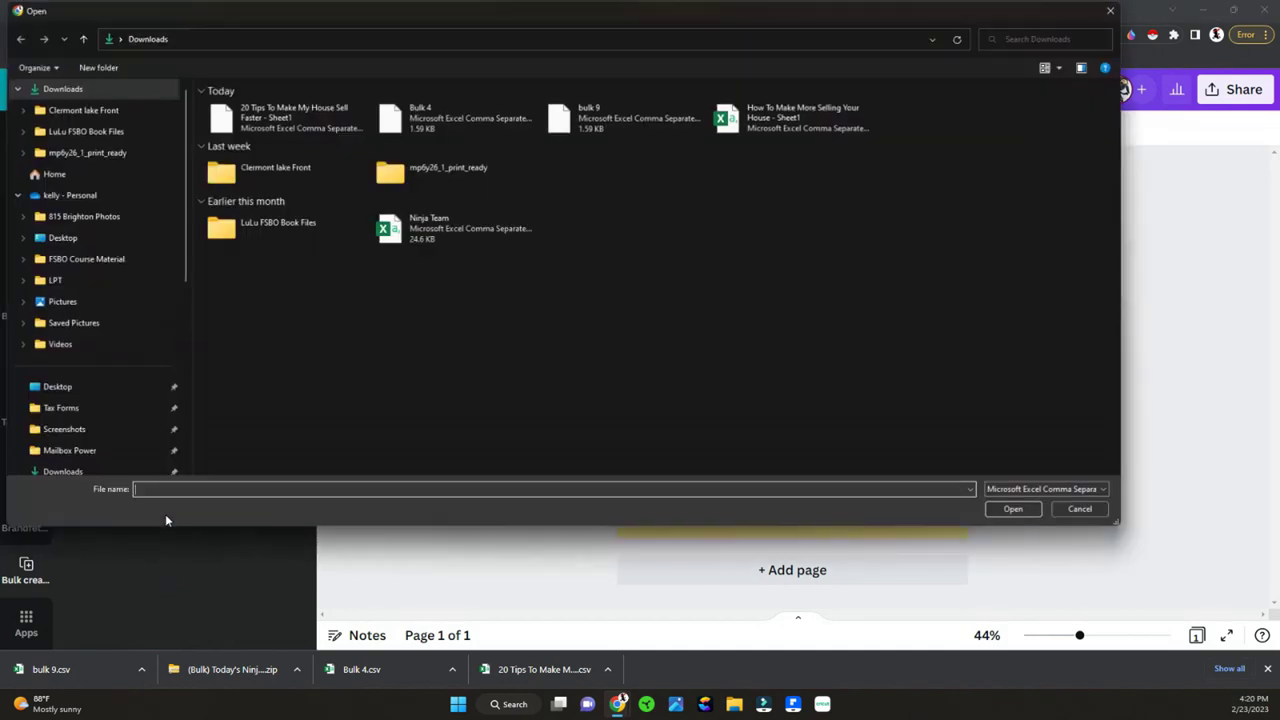
{"action": "double_click", "coordinate": [290, 117]}
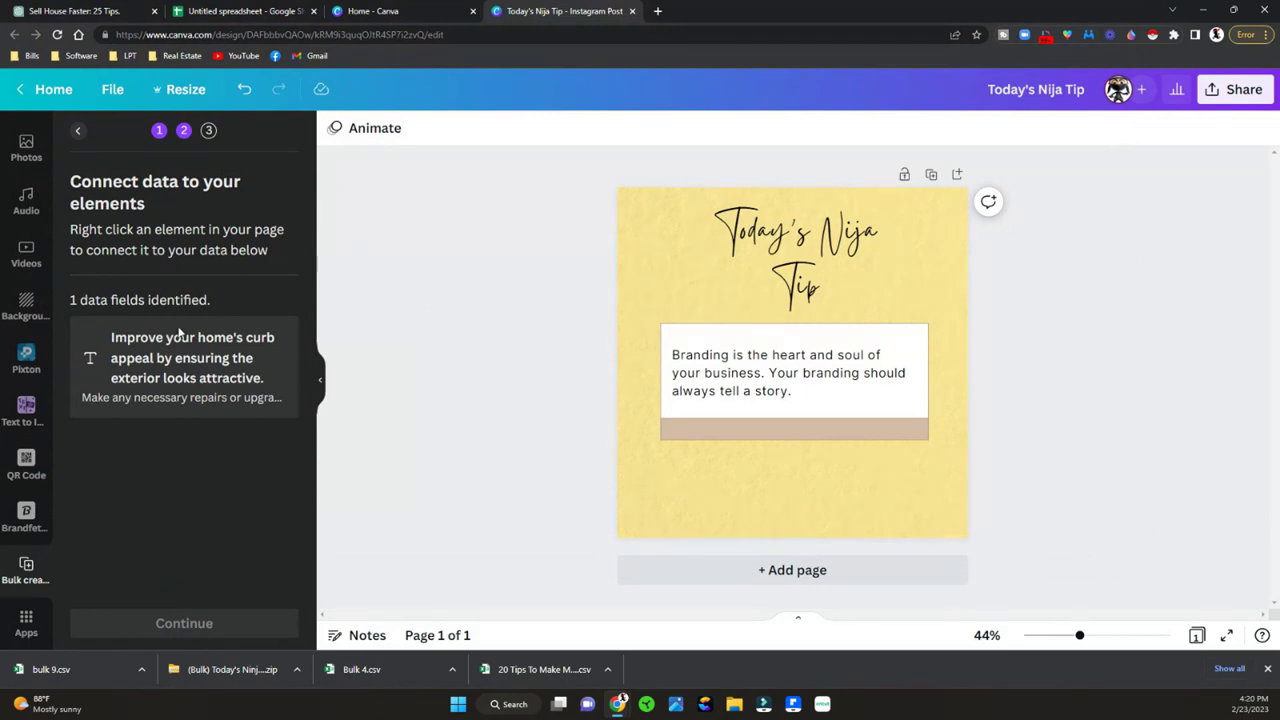
{"action": "left_click", "coordinate": [692, 364]}
{"action": "right_click", "coordinate": [692, 363]}
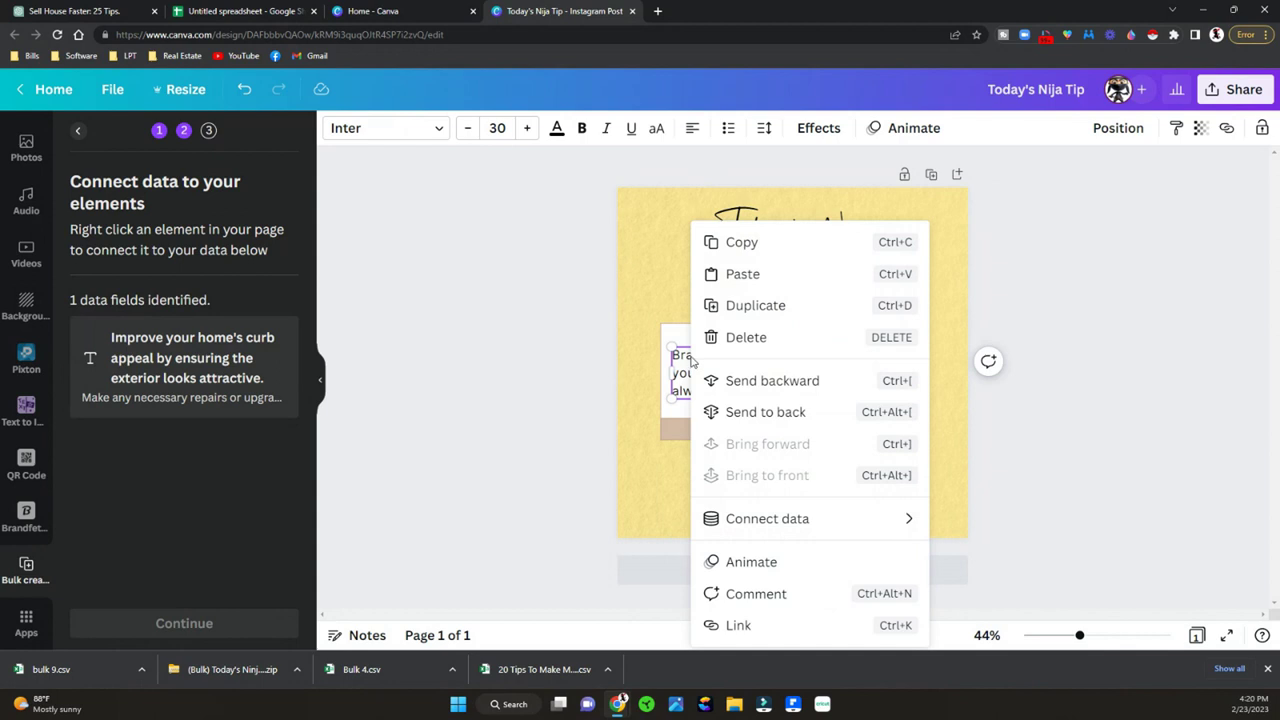
{"action": "mouse_move", "coordinate": [767, 518]}
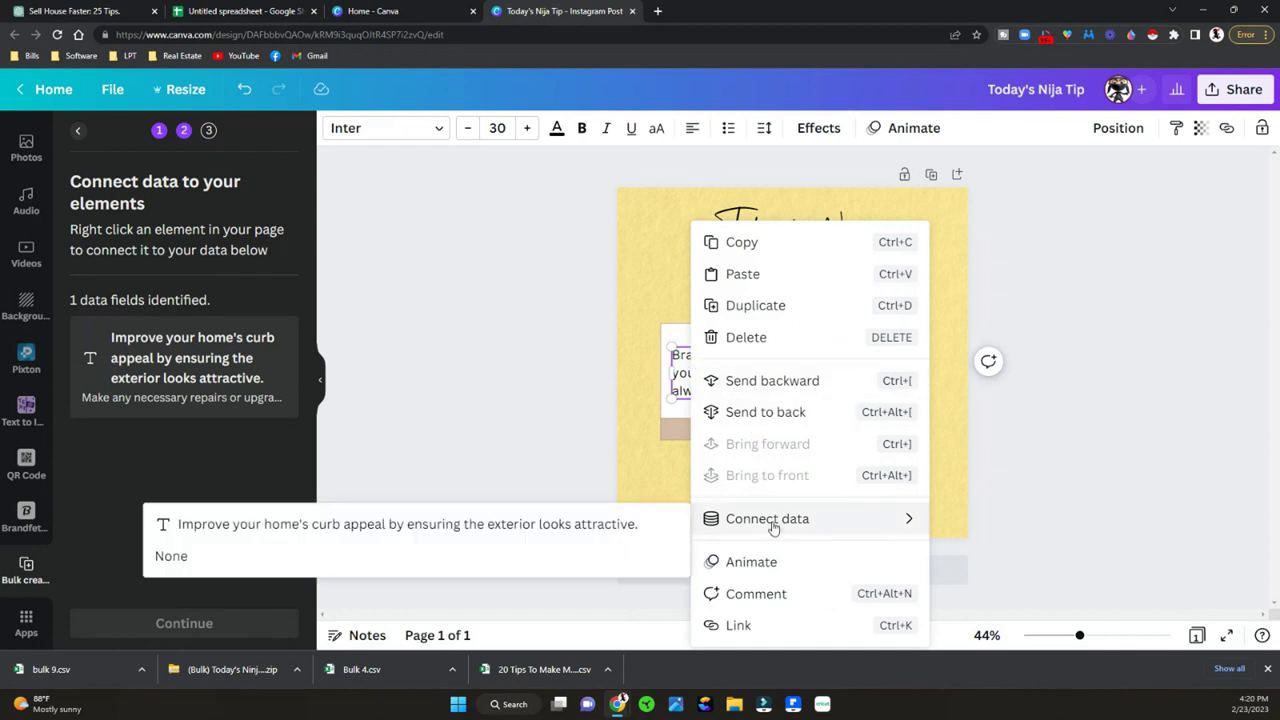
{"action": "left_click", "coordinate": [427, 524]}
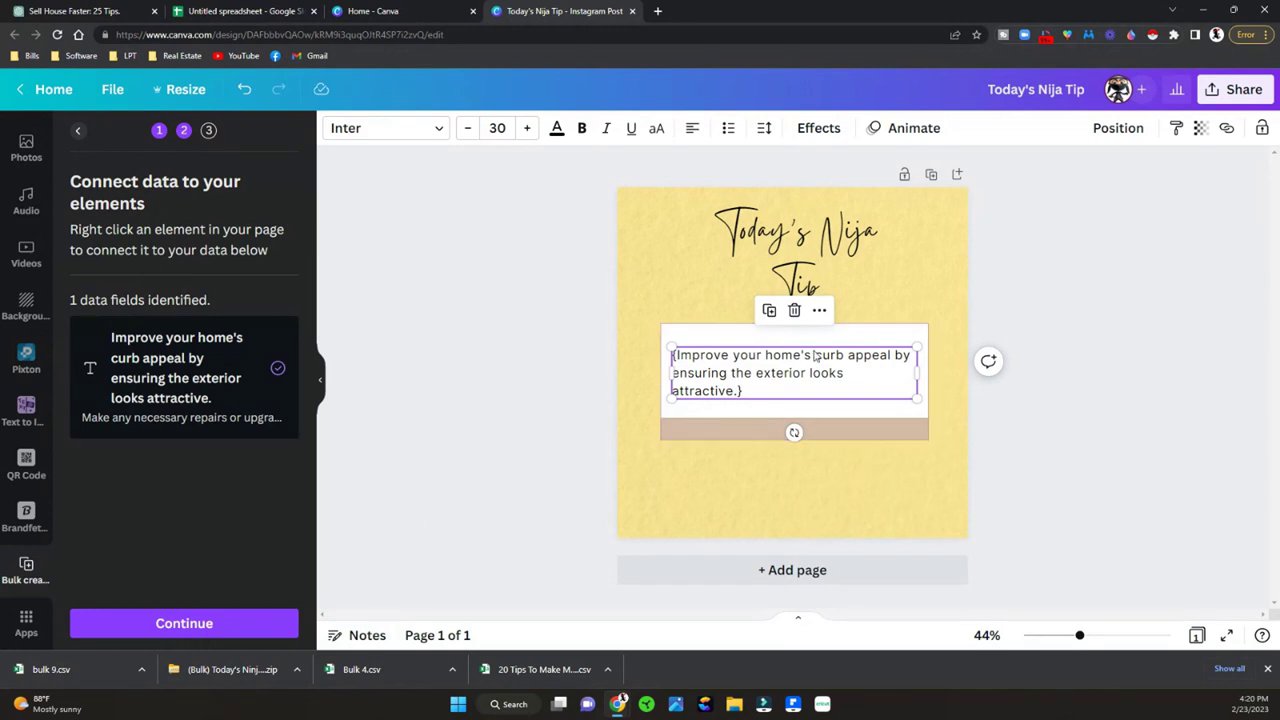
{"action": "left_click", "coordinate": [179, 624]}
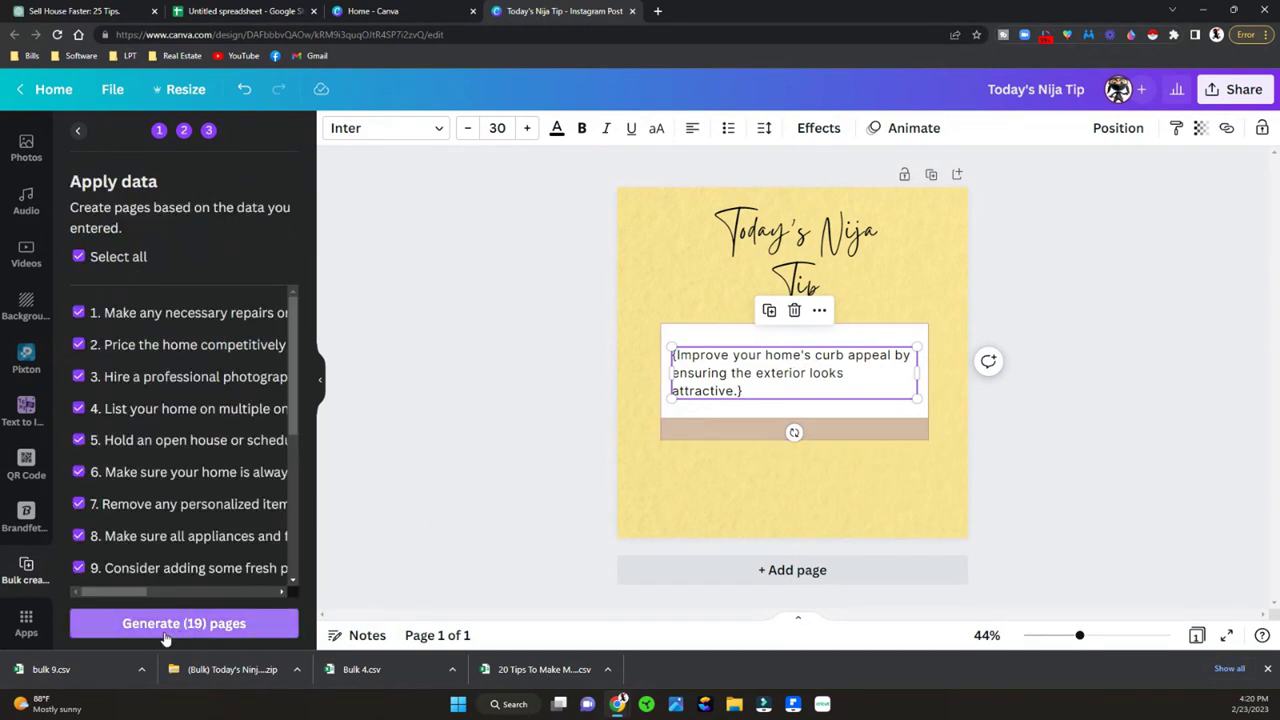
- Generate the 19 tip pages and scroll through them to check each one
{"action": "left_click", "coordinate": [165, 624]}
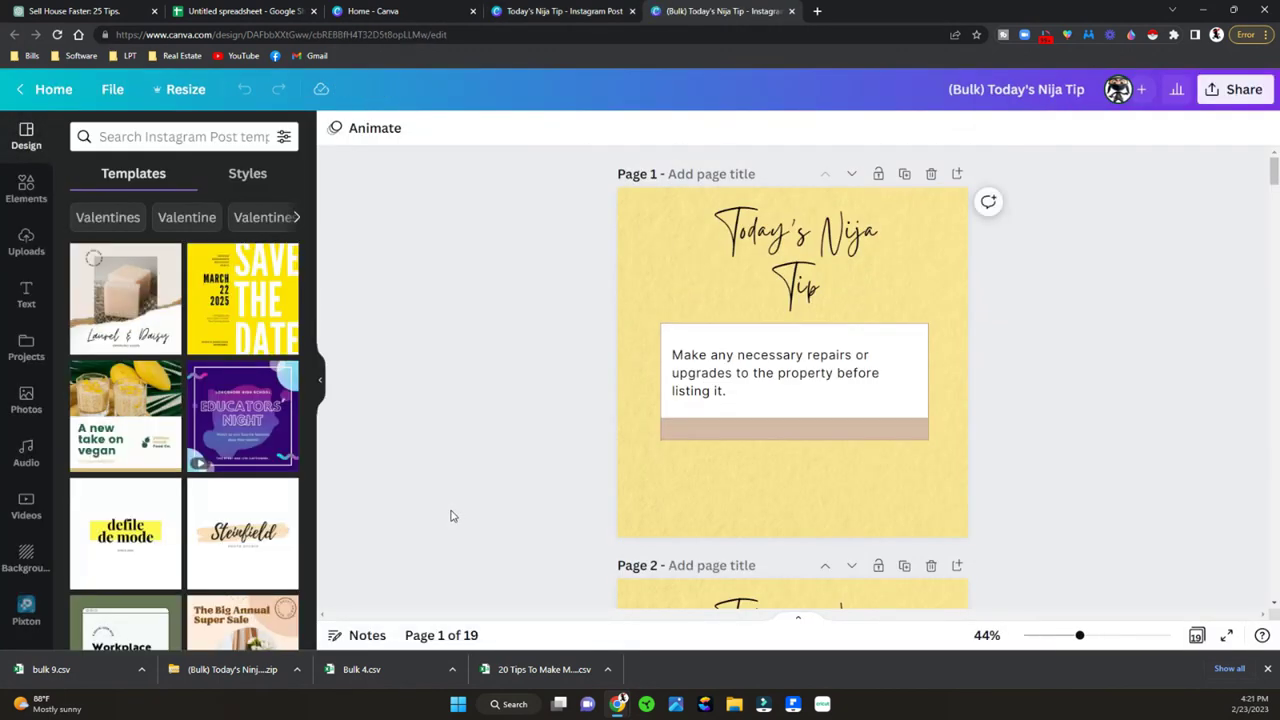
{"action": "scroll", "coordinate": [482, 503], "scroll_direction": "down", "scroll_amount": 2}
{"action": "scroll", "coordinate": [478, 503], "scroll_direction": "down", "scroll_amount": 2}
{"action": "scroll", "coordinate": [475, 502], "scroll_direction": "down", "scroll_amount": 2}
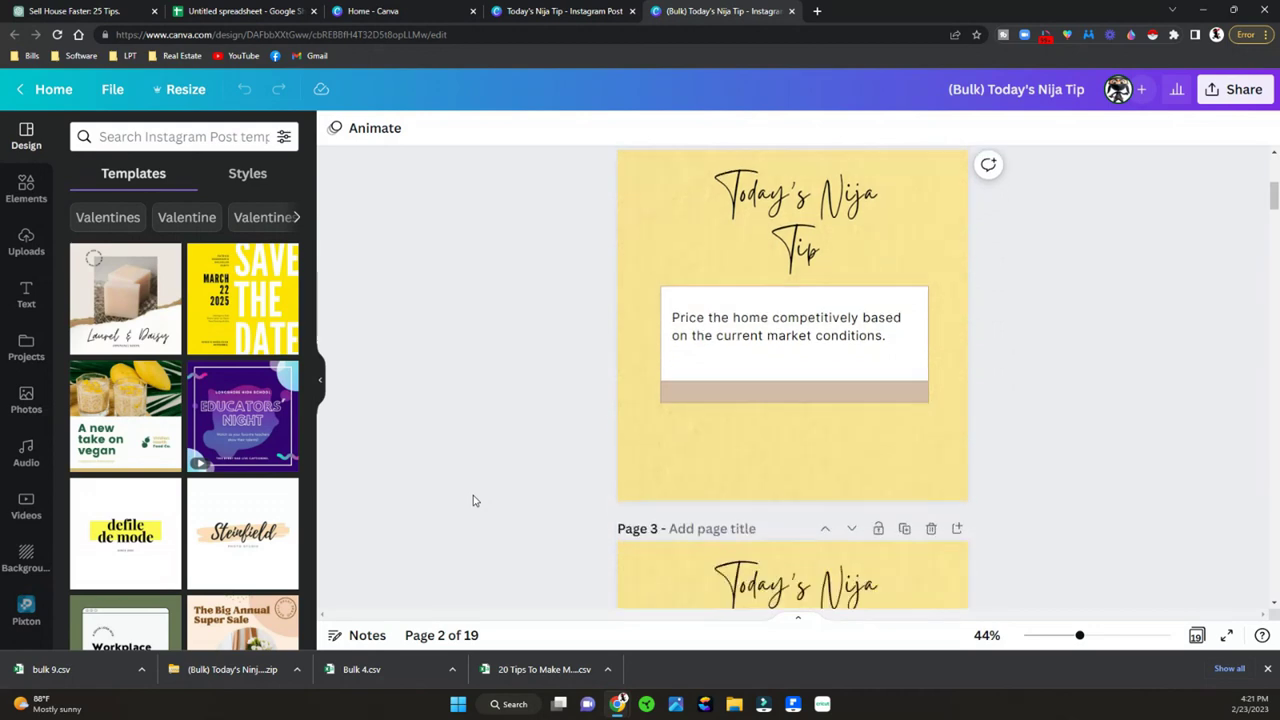
{"action": "scroll", "coordinate": [473, 502], "scroll_direction": "down", "scroll_amount": 2}
{"action": "scroll", "coordinate": [473, 502], "scroll_direction": "down", "scroll_amount": 3}
{"action": "scroll", "coordinate": [472, 500], "scroll_direction": "down", "scroll_amount": 1}
{"action": "scroll", "coordinate": [474, 497], "scroll_direction": "down", "scroll_amount": 2}
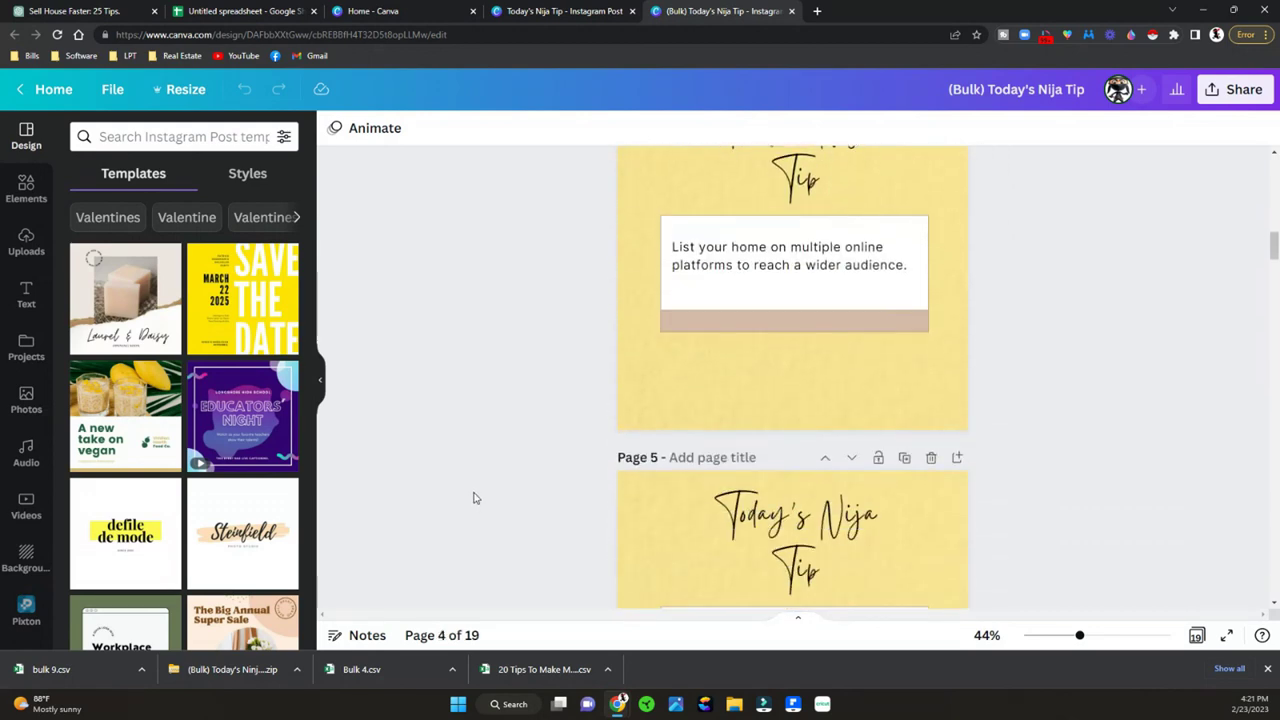
{"action": "scroll", "coordinate": [475, 497], "scroll_direction": "down", "scroll_amount": 2}
{"action": "scroll", "coordinate": [475, 497], "scroll_direction": "down", "scroll_amount": 3}
{"action": "scroll", "coordinate": [480, 494], "scroll_direction": "up", "scroll_amount": 6}
{"action": "scroll", "coordinate": [480, 494], "scroll_direction": "up", "scroll_amount": 2}
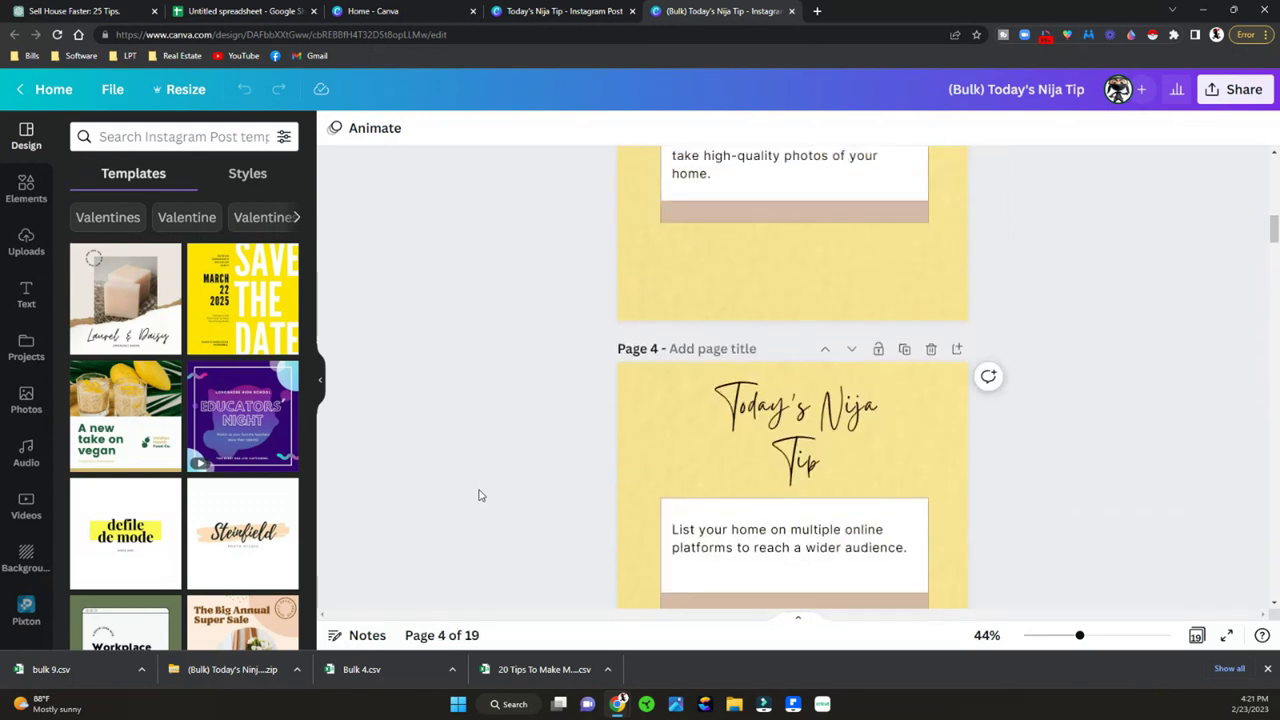
{"action": "scroll", "coordinate": [479, 495], "scroll_direction": "up", "scroll_amount": 1}
{"action": "scroll", "coordinate": [479, 495], "scroll_direction": "up", "scroll_amount": 6}
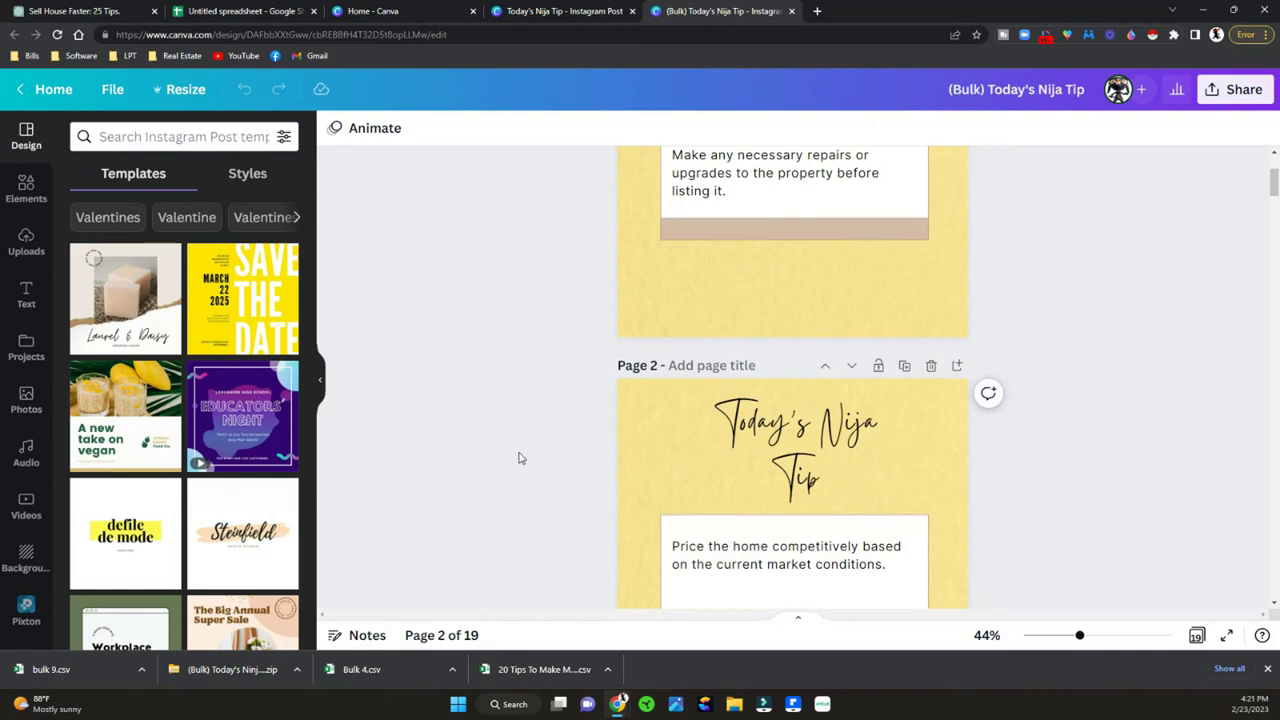
- Download all 19 pages as PNG and save the zipped folder to Downloads
{"action": "left_click", "coordinate": [1233, 91]}
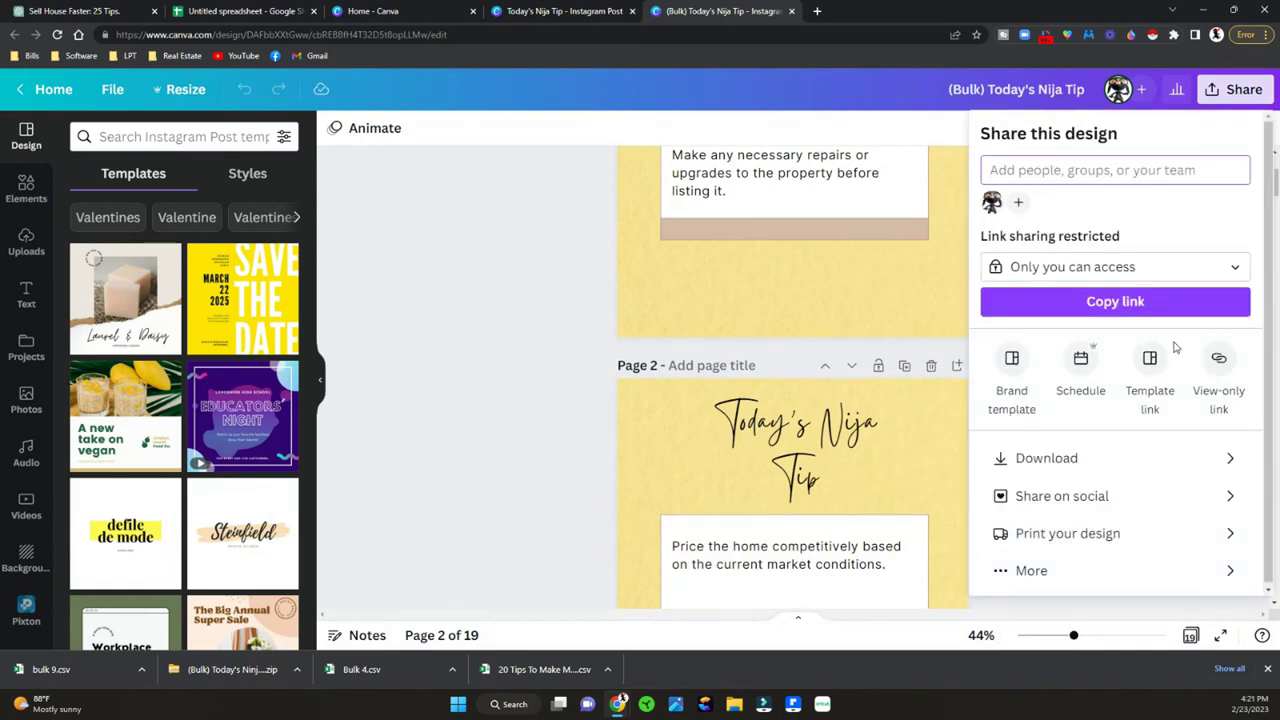
{"action": "left_click", "coordinate": [1043, 458]}
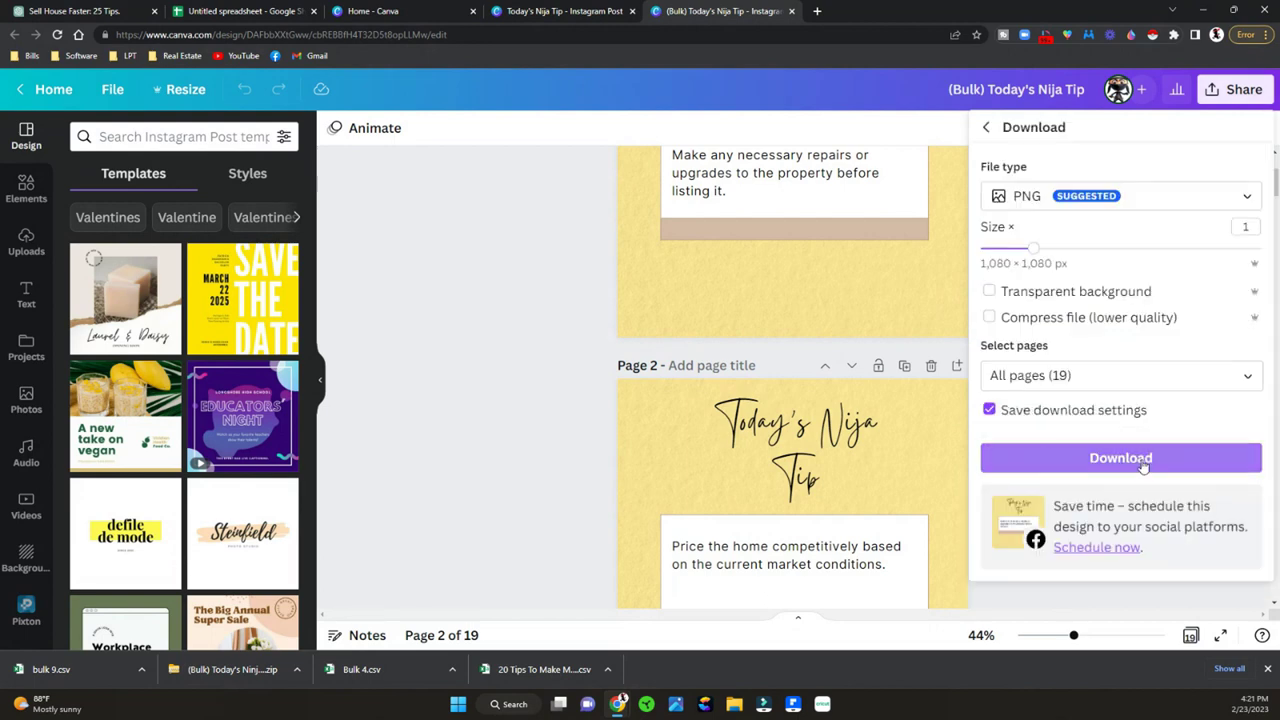
{"action": "left_click", "coordinate": [1142, 462]}
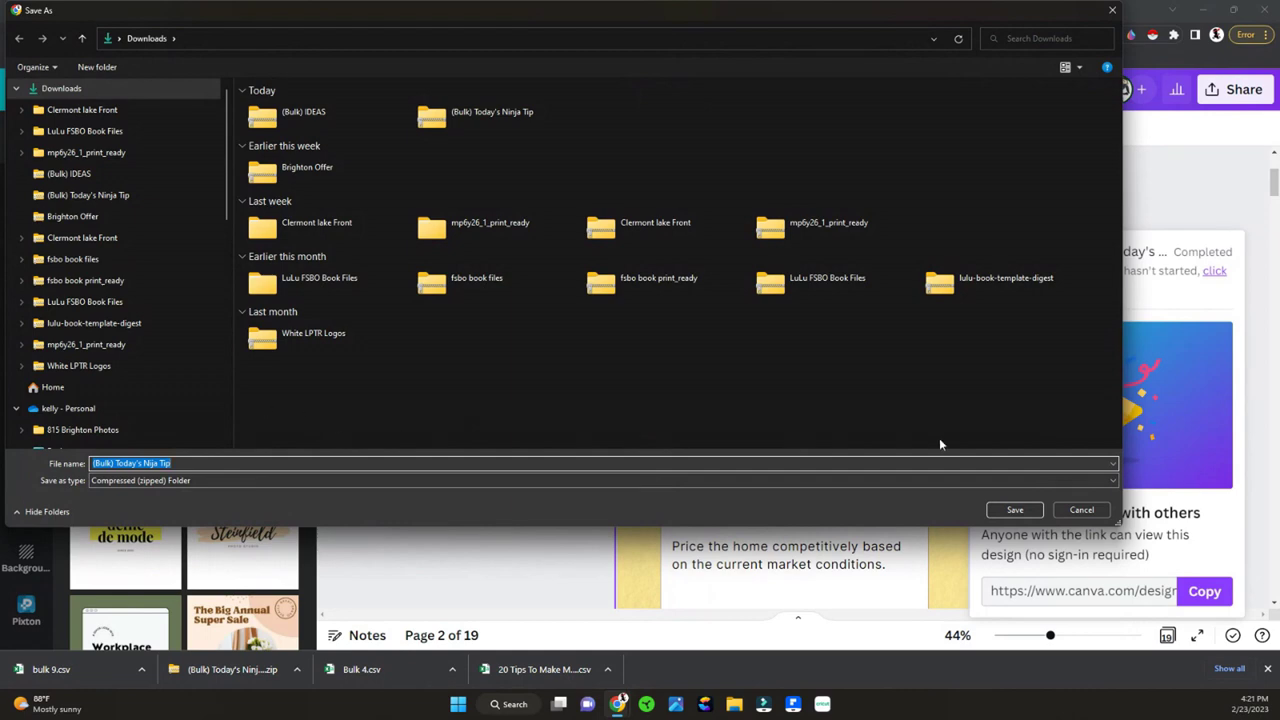
{"action": "left_click", "coordinate": [1014, 510]}
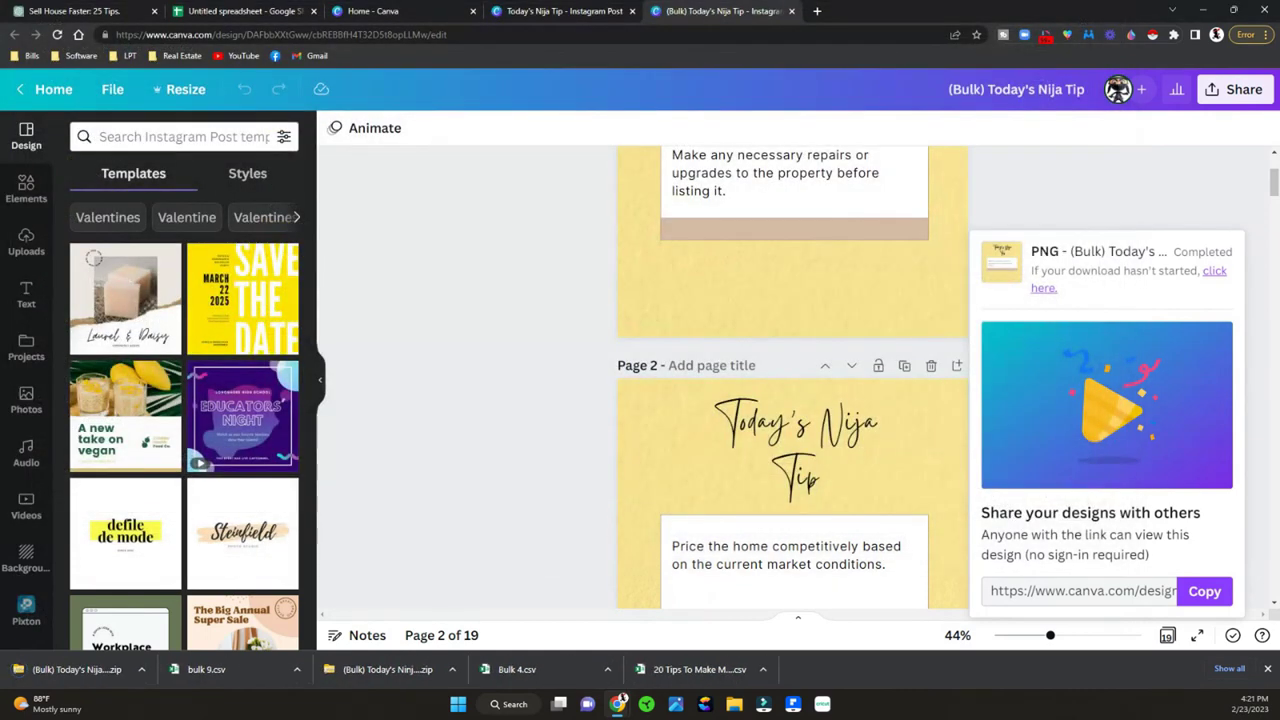